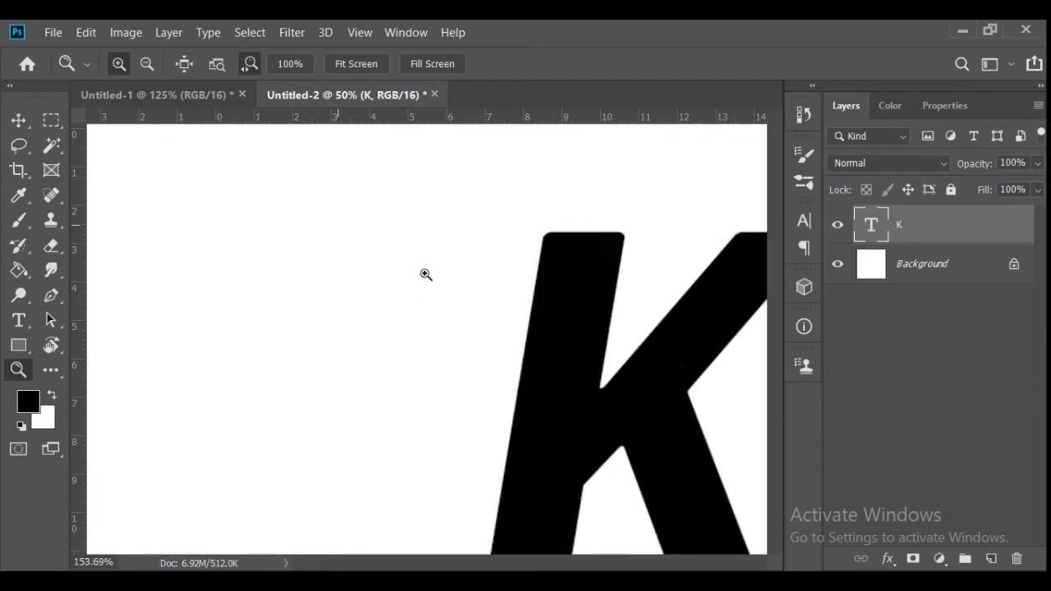
Step: Draw a black rectangle about 65 by 120 px over the K's upper-left stem and round its top-right corner to 34 px
{"action": "left_click_drag", "start_coordinate": [501, 562], "coordinate": [524, 563]}
{"action": "left_click", "coordinate": [19, 345]}
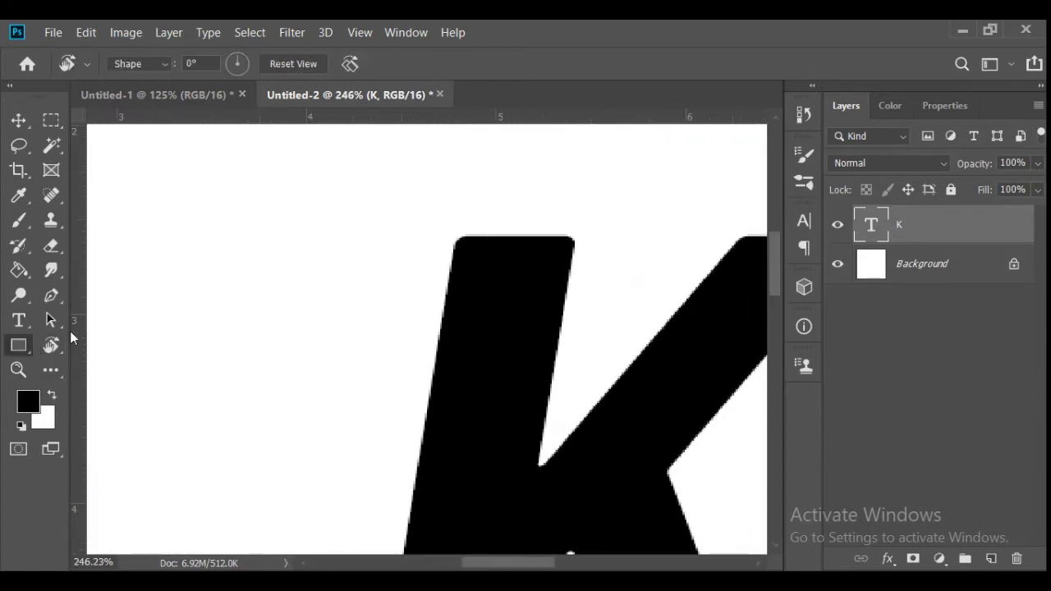
{"action": "left_click_drag", "start_coordinate": [452, 235], "coordinate": [573, 460]}
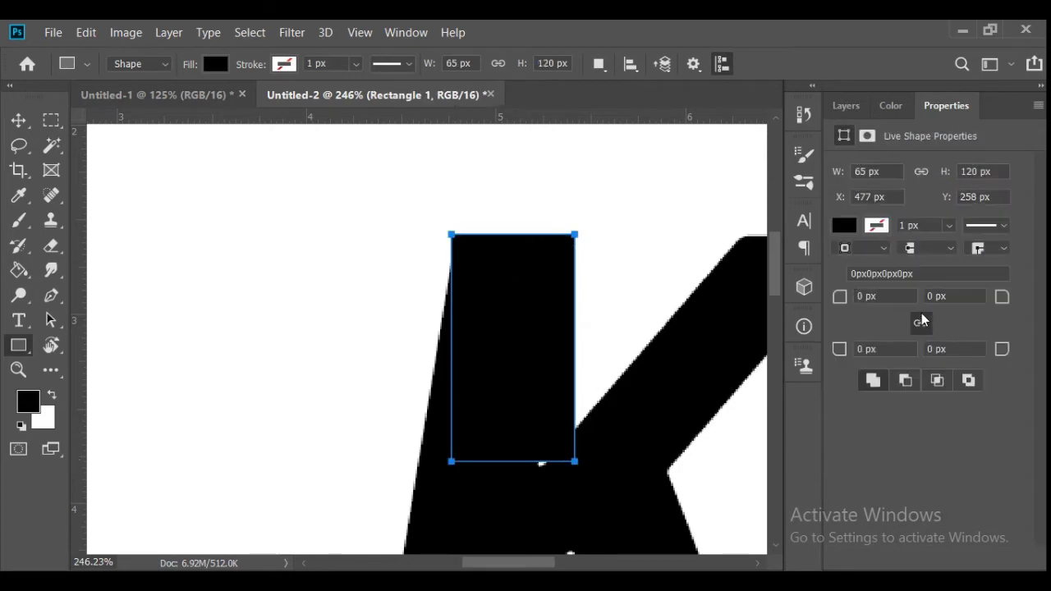
{"action": "left_click_drag", "start_coordinate": [1002, 297], "coordinate": [1027, 305]}
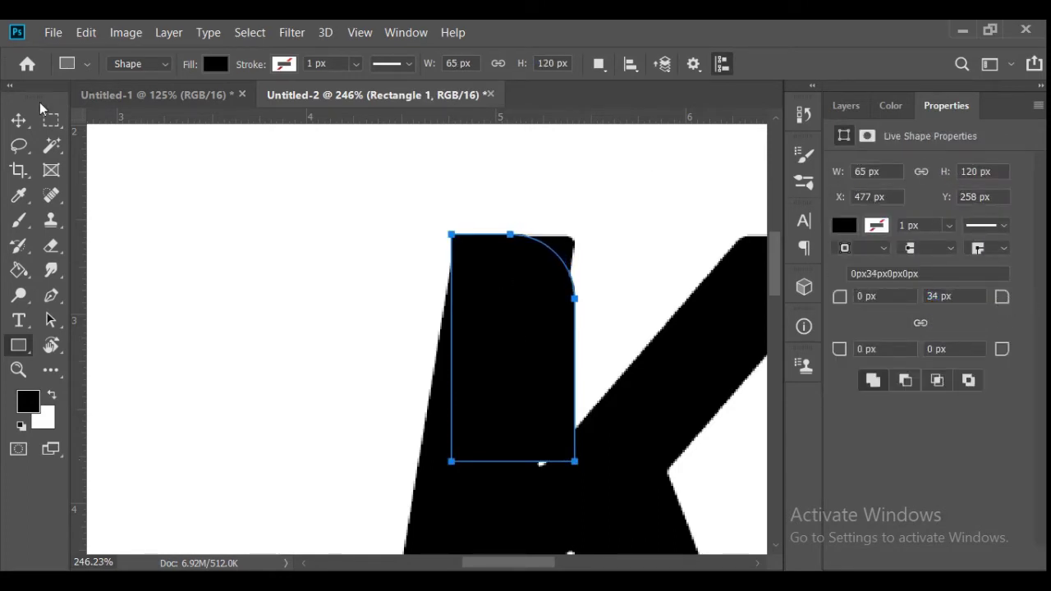
Step: Skew the rectangle horizontally by about -8.09° so it follows the slant of the K's stem
{"action": "left_click", "coordinate": [18, 120]}
{"action": "left_click", "coordinate": [86, 33]}
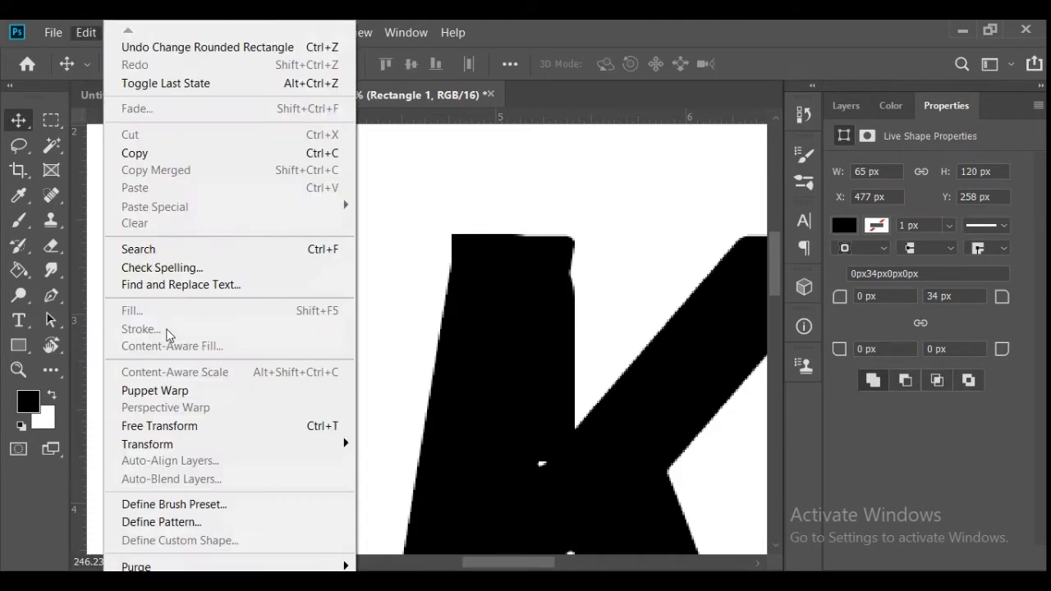
{"action": "mouse_move", "coordinate": [156, 441]}
{"action": "left_click", "coordinate": [394, 298]}
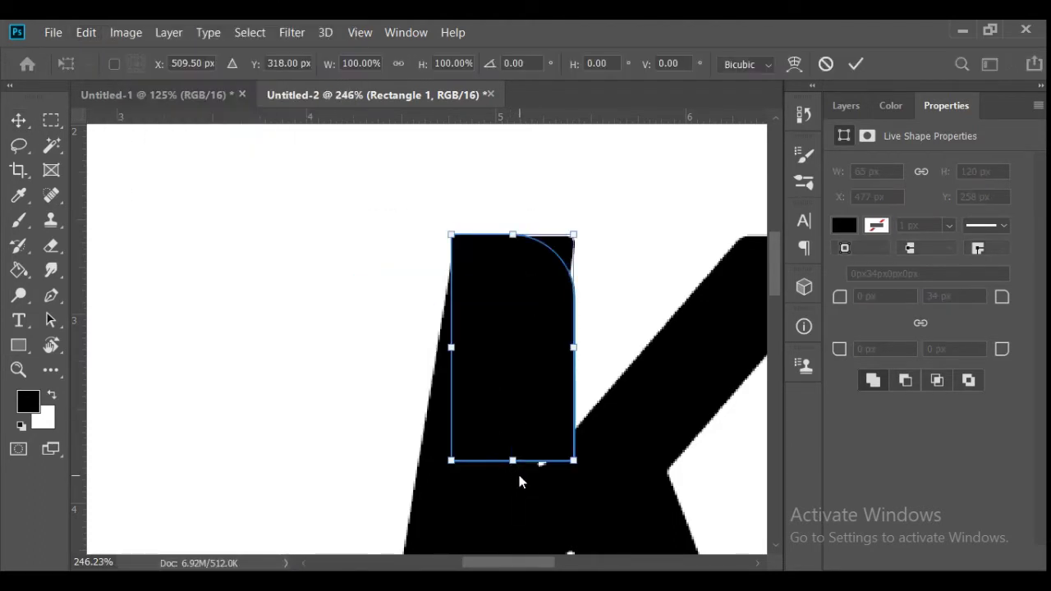
{"action": "left_click_drag", "start_coordinate": [518, 460], "coordinate": [486, 477]}
{"action": "left_click", "coordinate": [846, 70]}
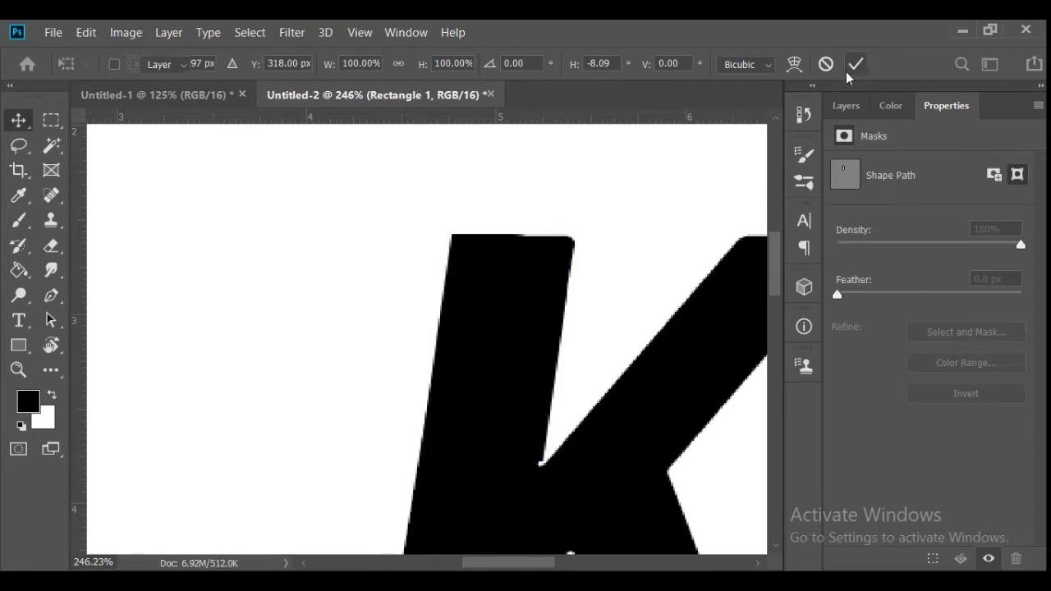
Step: Rasterize the K text layer and erase its corner that sticks out beyond the rounded shape
{"action": "left_click", "coordinate": [846, 105]}
{"action": "left_click", "coordinate": [870, 264]}
{"action": "key", "text": "e"}
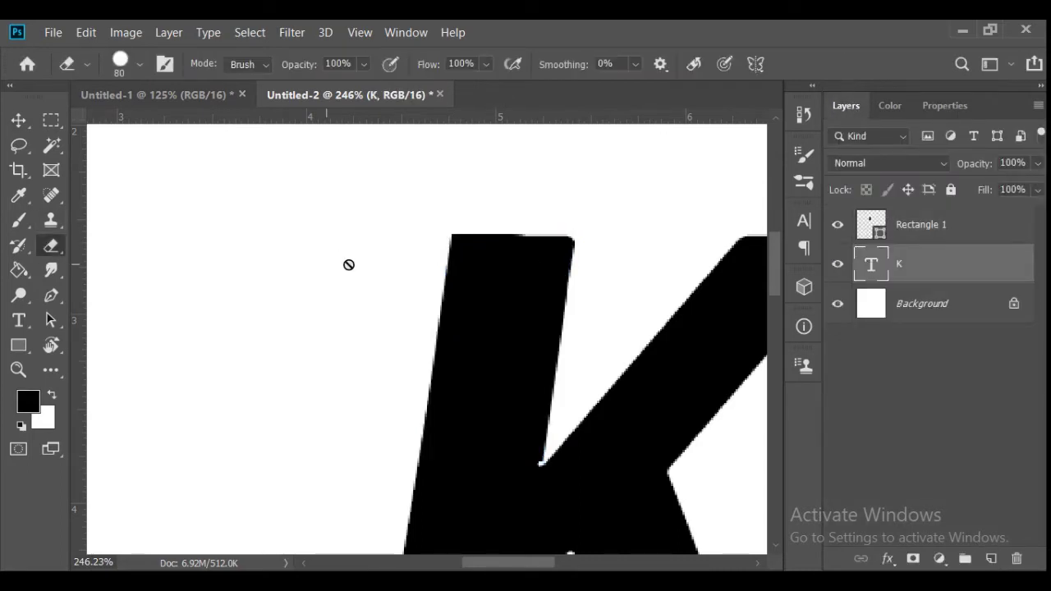
{"action": "left_click", "coordinate": [424, 265]}
{"action": "left_click", "coordinate": [511, 270]}
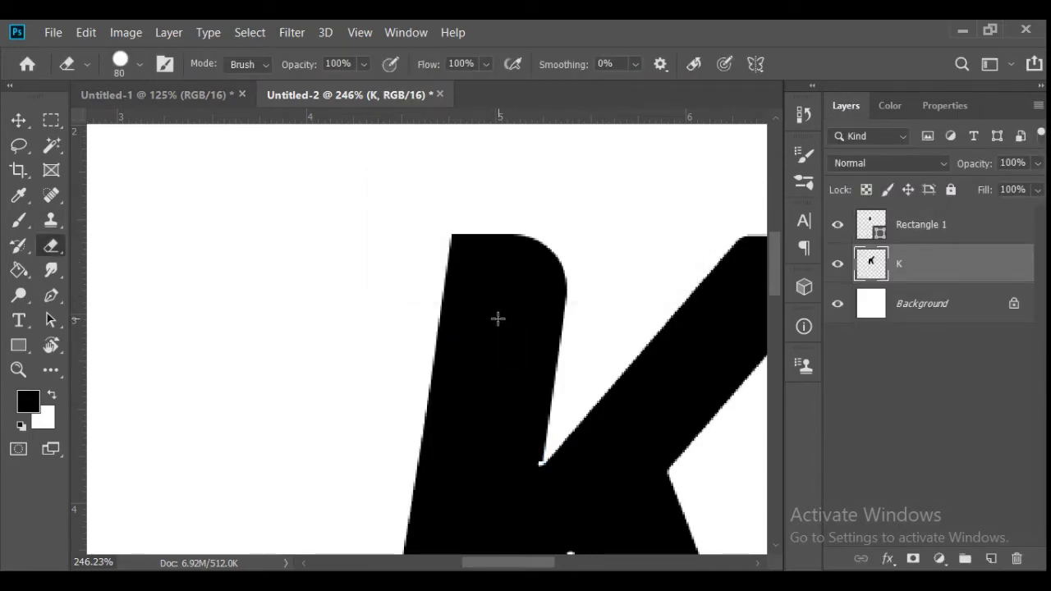
Step: Stretch the rounded shape's lower edge slightly downward to close the small notch where the K's stem meets its arm
{"action": "key", "text": "v"}
{"action": "left_click", "coordinate": [478, 341]}
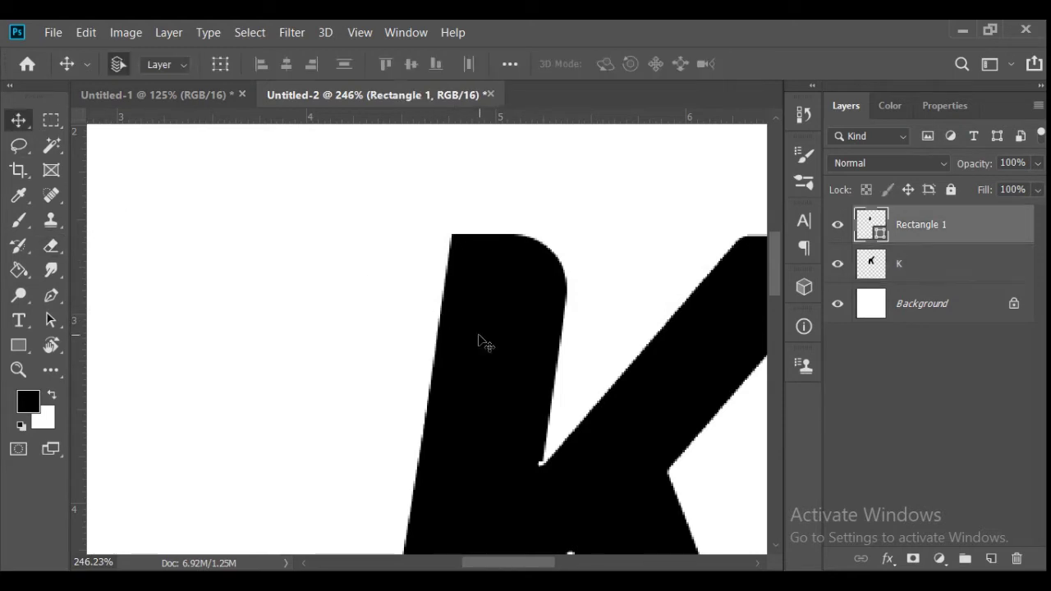
{"action": "key", "text": "ctrl+t"}
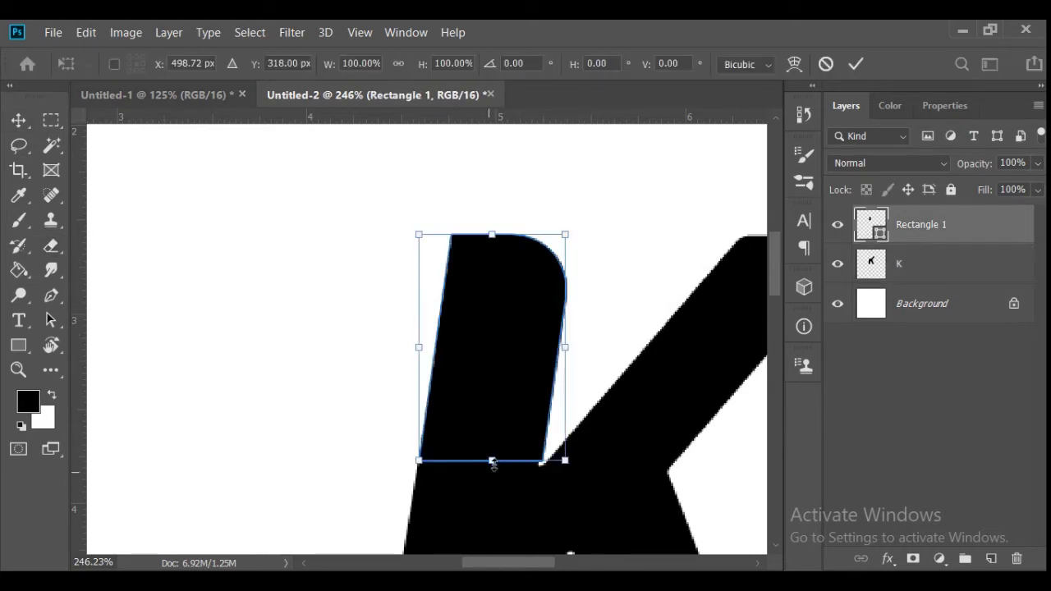
{"action": "left_click_drag", "start_coordinate": [565, 460], "coordinate": [566, 472]}
{"action": "left_click", "coordinate": [856, 63]}
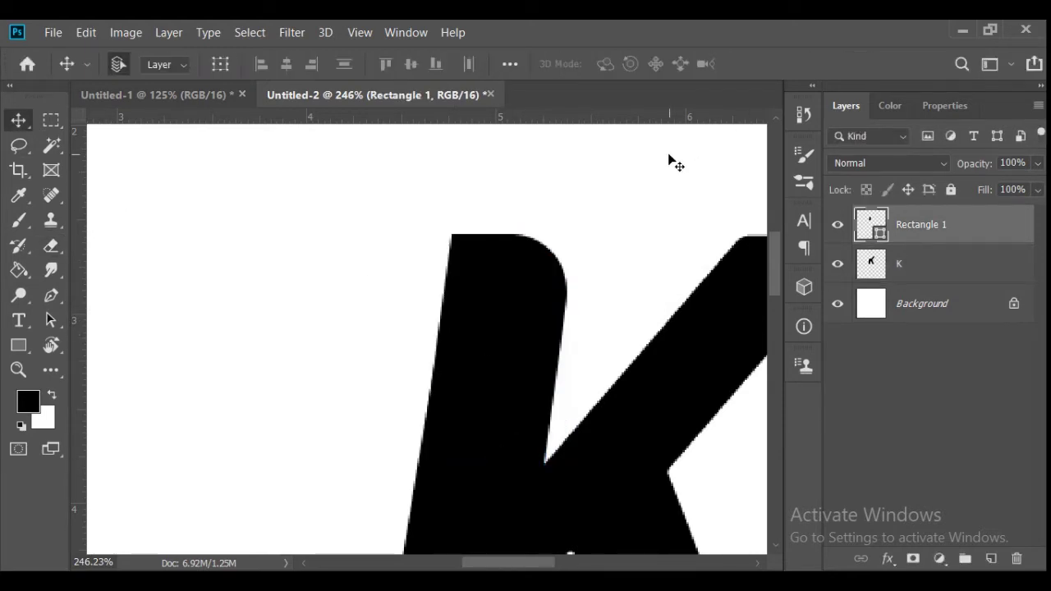
Step: Combine the Rectangle 1 and K layers into one Smart Object and rasterize it
{"action": "left_click", "coordinate": [18, 370]}
{"action": "left_click", "coordinate": [369, 63]}
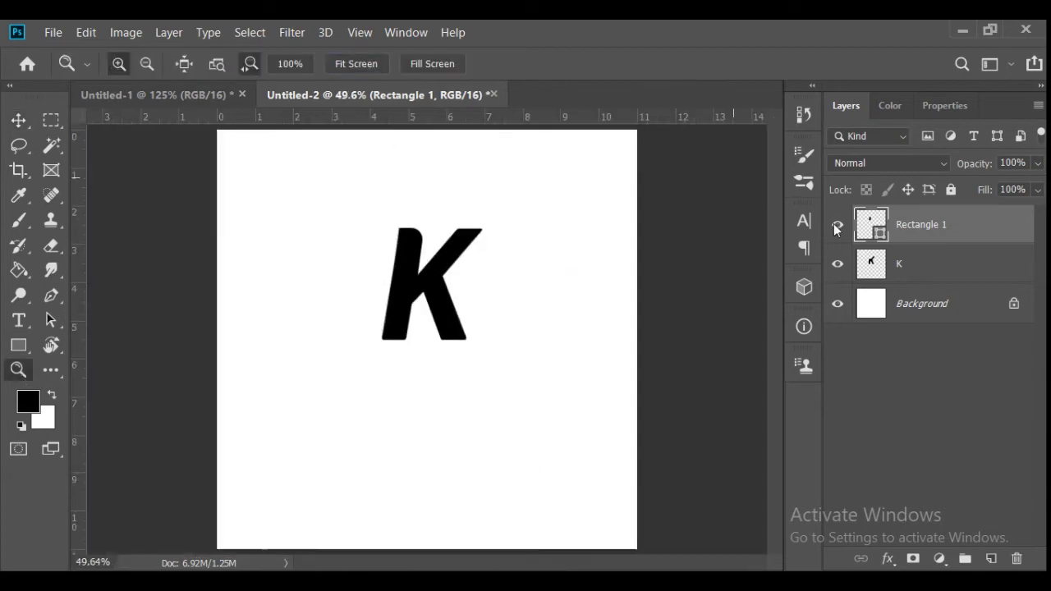
{"action": "left_click", "coordinate": [910, 264], "text": "shift"}
{"action": "right_click", "coordinate": [912, 265]}
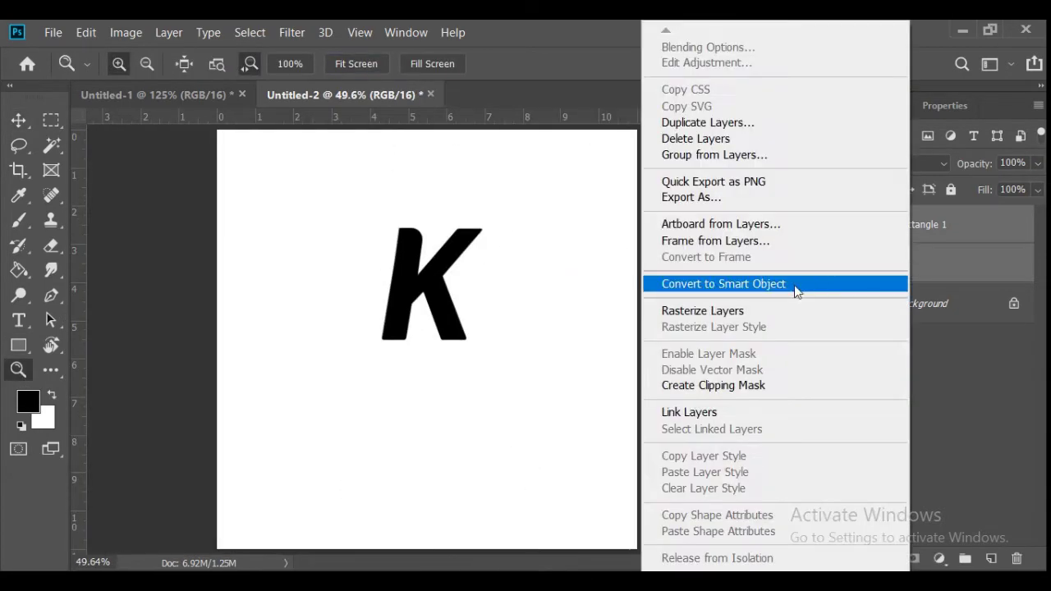
{"action": "left_click", "coordinate": [794, 285]}
{"action": "right_click", "coordinate": [935, 216]}
{"action": "left_click", "coordinate": [783, 355]}
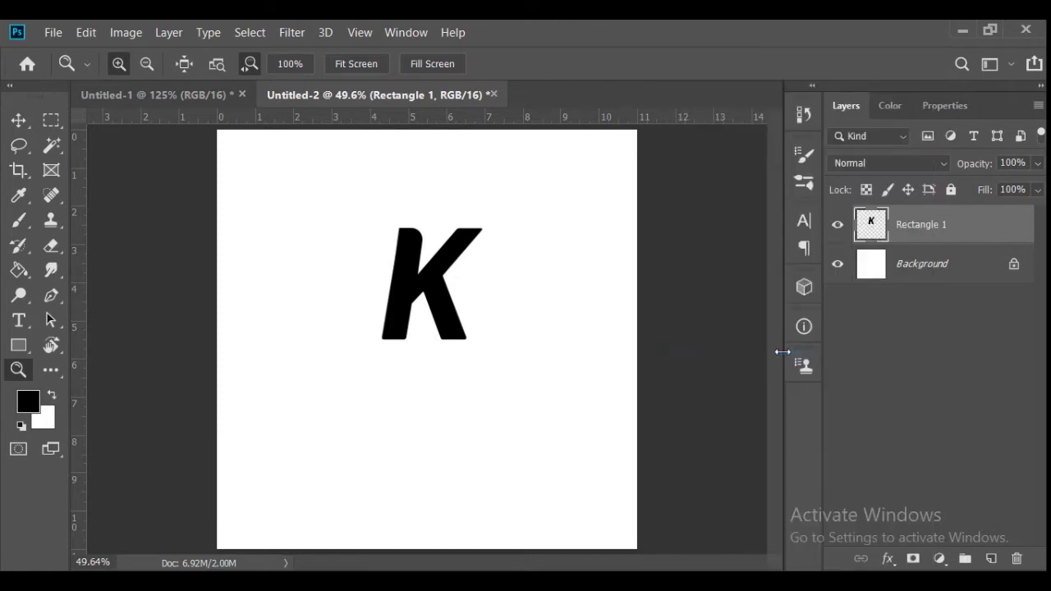
Step: Draw a circle about 473 px in diameter and move it over the K
{"action": "left_click", "coordinate": [18, 345]}
{"action": "right_click", "coordinate": [18, 345]}
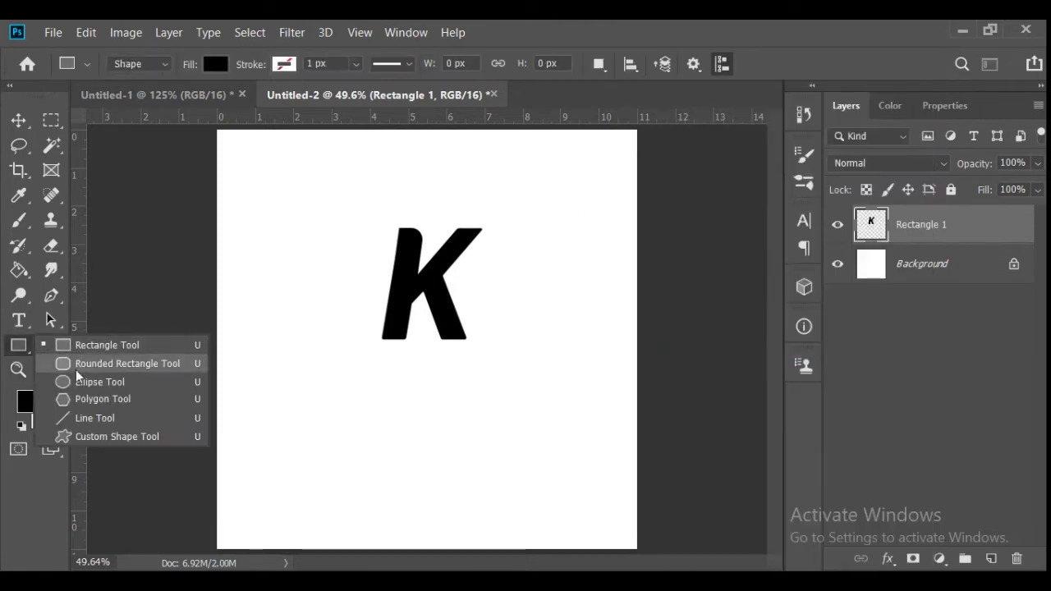
{"action": "left_click", "coordinate": [107, 380]}
{"action": "left_click_drag", "start_coordinate": [387, 169], "coordinate": [566, 362]}
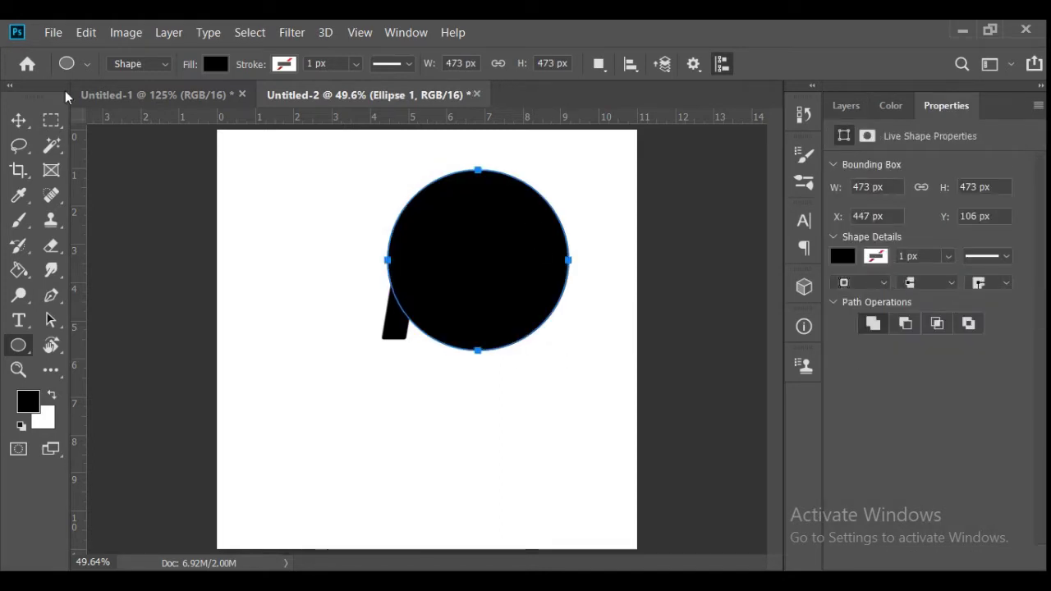
{"action": "key", "text": "v"}
{"action": "left_click_drag", "start_coordinate": [495, 248], "coordinate": [460, 274]}
Step: Remove the circle's fill, give it a black stroke 45.29 px wide, and shift the ring slightly up and left around the K
{"action": "key", "text": "u"}
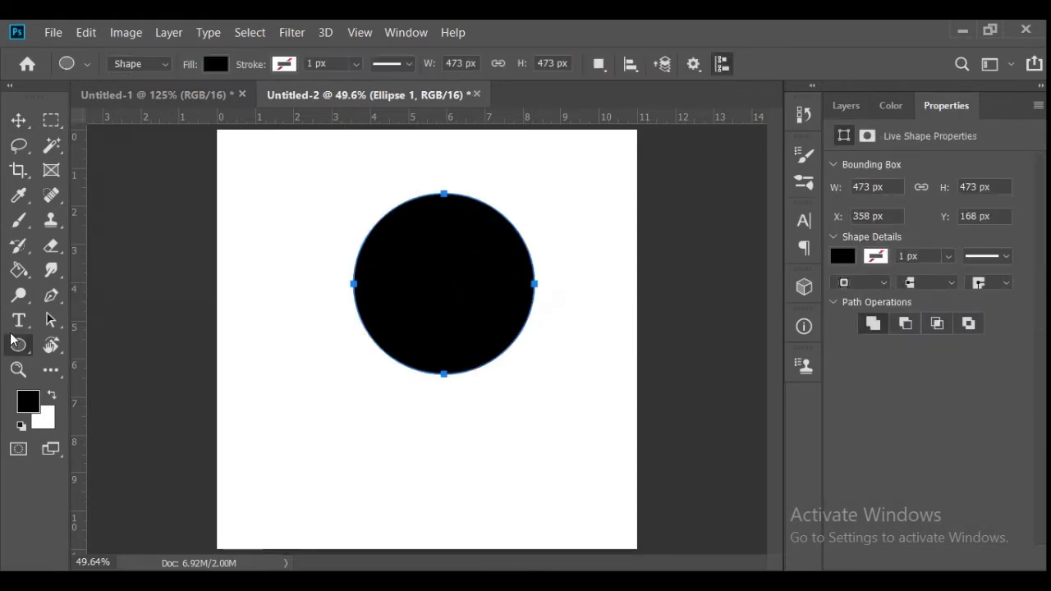
{"action": "left_click", "coordinate": [216, 63]}
{"action": "left_click", "coordinate": [134, 110]}
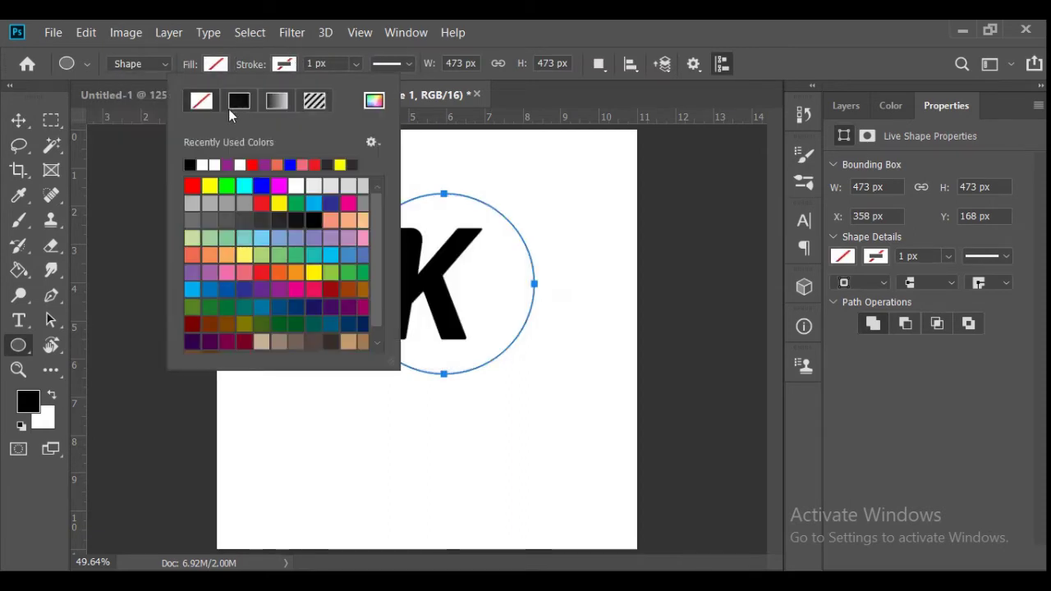
{"action": "left_click", "coordinate": [352, 63]}
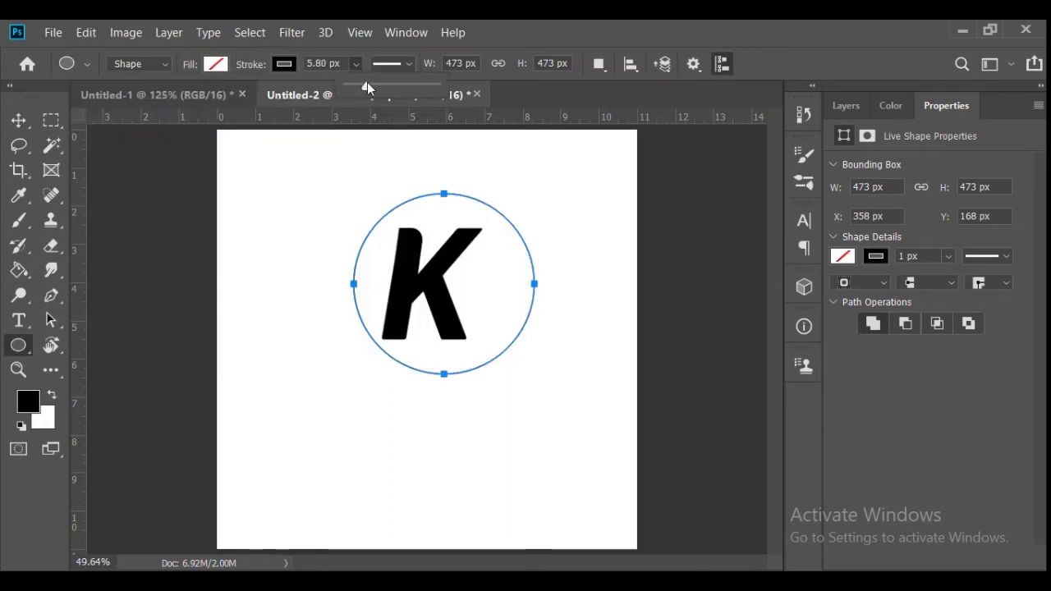
{"action": "left_click_drag", "start_coordinate": [367, 83], "coordinate": [413, 85]}
{"action": "key", "text": "v"}
{"action": "left_click_drag", "start_coordinate": [387, 235], "coordinate": [370, 220]}
Step: Skew the ring into a tilted oval by pulling its upper-right corner inward and its lower-left corner slightly down
{"action": "left_click", "coordinate": [86, 32]}
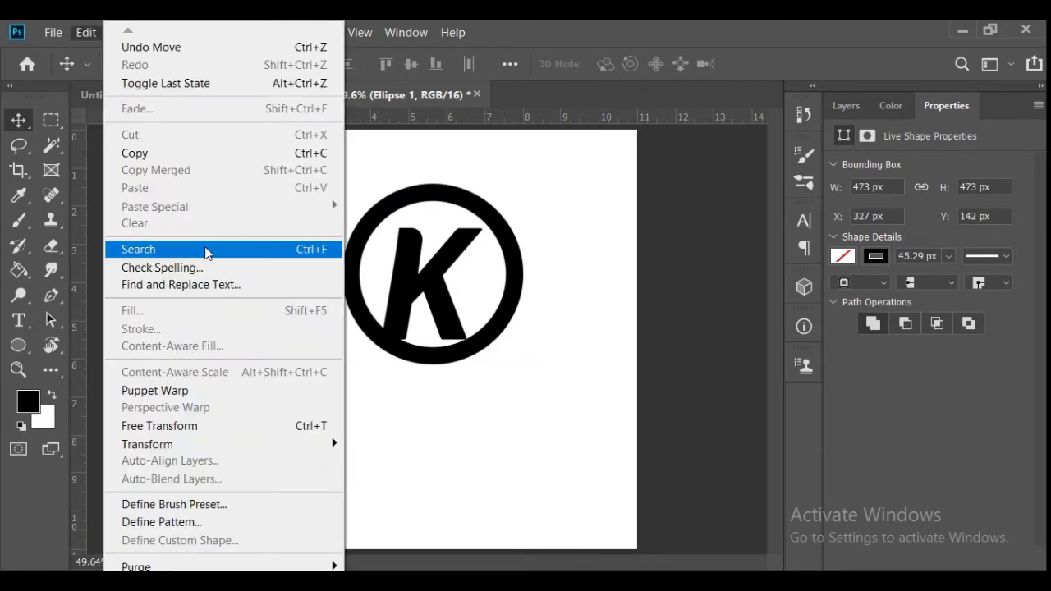
{"action": "mouse_move", "coordinate": [199, 441]}
{"action": "left_click", "coordinate": [398, 309]}
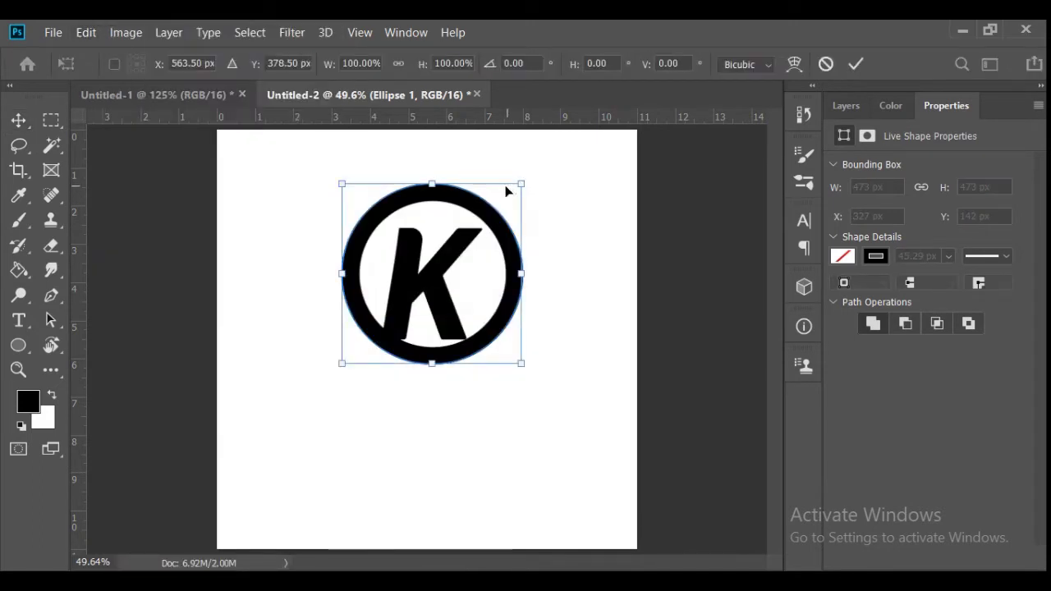
{"action": "left_click_drag", "start_coordinate": [521, 185], "coordinate": [485, 214]}
{"action": "left_click_drag", "start_coordinate": [338, 378], "coordinate": [338, 384]}
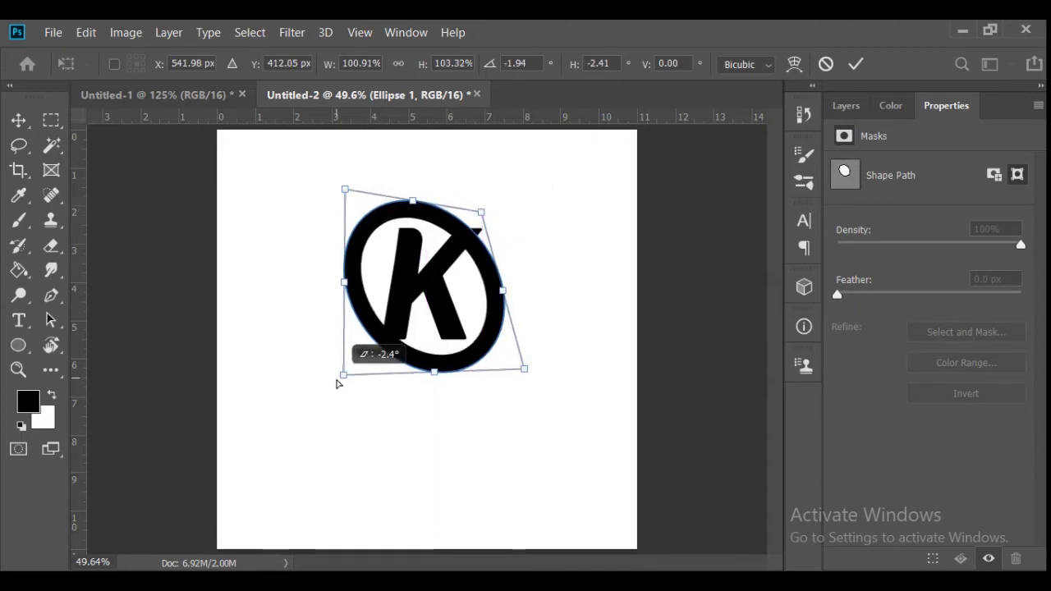
{"action": "left_click", "coordinate": [855, 66]}
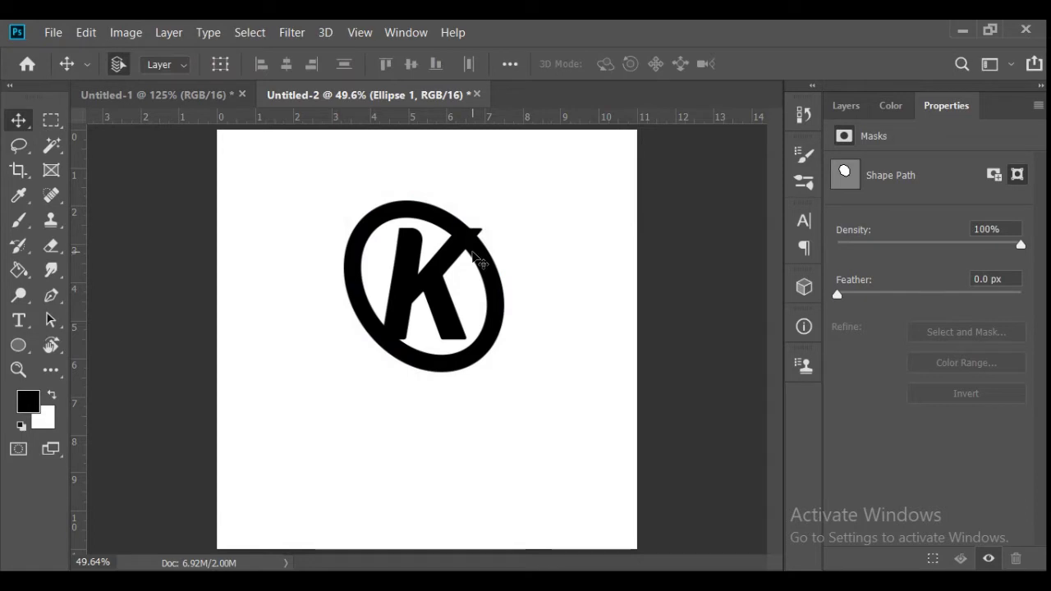
Step: Nudge the tilted oval ring slightly upward around the K
{"action": "key", "text": "Up"}
{"action": "key", "text": "Up"}
{"action": "key", "text": "Up"}
{"action": "key", "text": "Up"}
{"action": "key", "text": "Up"}
{"action": "key", "text": "Up"}
{"action": "key", "text": "Up"}
{"action": "key", "text": "Up"}
Step: Select the K letterform on the Rectangle 1 layer with the Magic Wand
{"action": "left_click", "coordinate": [844, 107]}
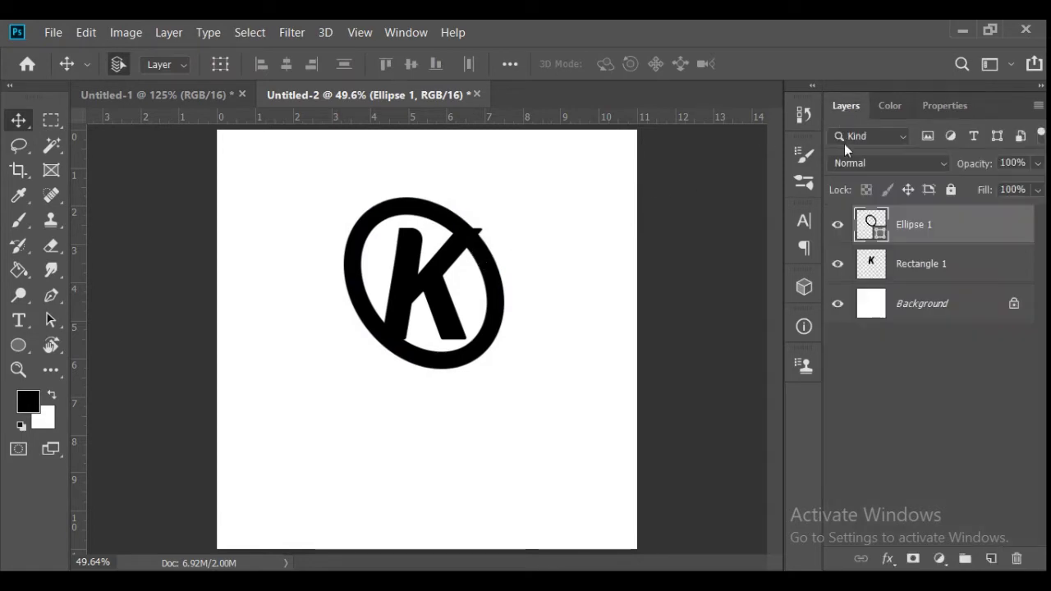
{"action": "left_click", "coordinate": [875, 264]}
{"action": "left_click", "coordinate": [51, 145]}
{"action": "left_click", "coordinate": [411, 282]}
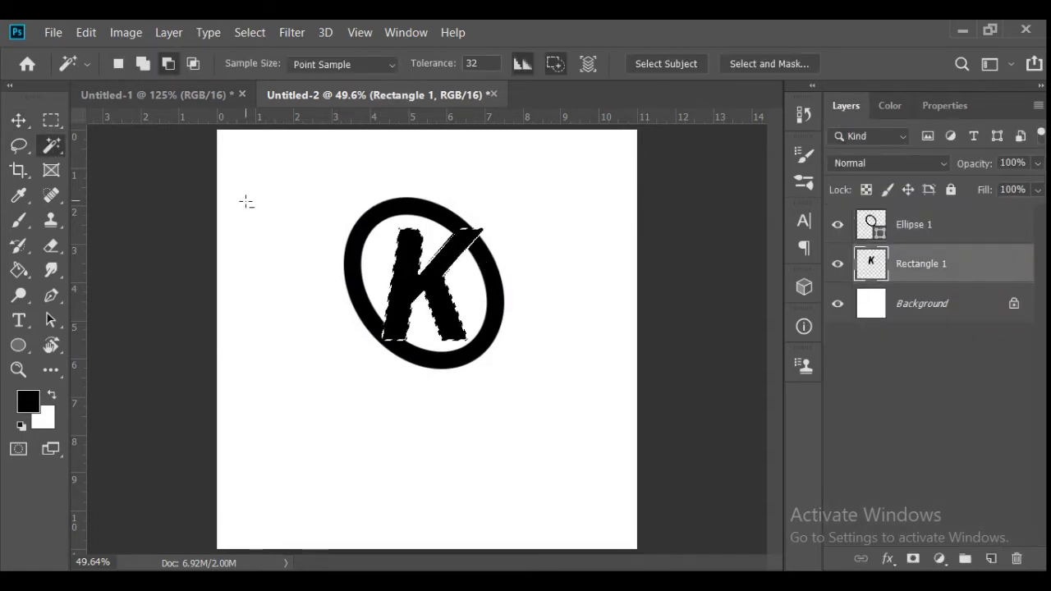
Step: Try expanding the K selection outward to create a wide margin around the letter
{"action": "left_click", "coordinate": [249, 32]}
{"action": "mouse_move", "coordinate": [331, 296]}
{"action": "left_click", "coordinate": [492, 329]}
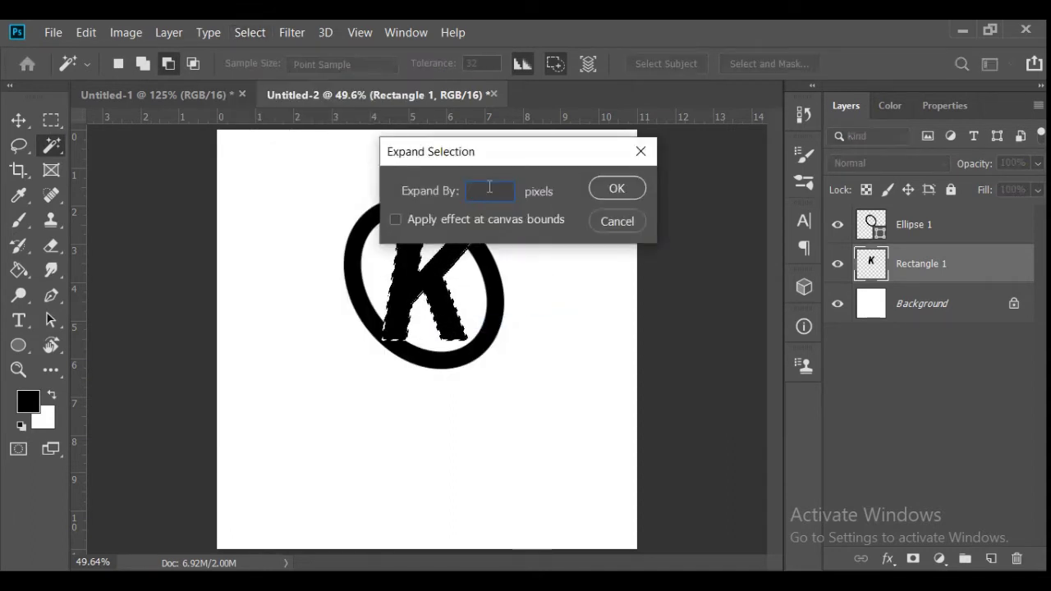
{"action": "type", "text": "24"}
{"action": "left_click", "coordinate": [617, 188]}
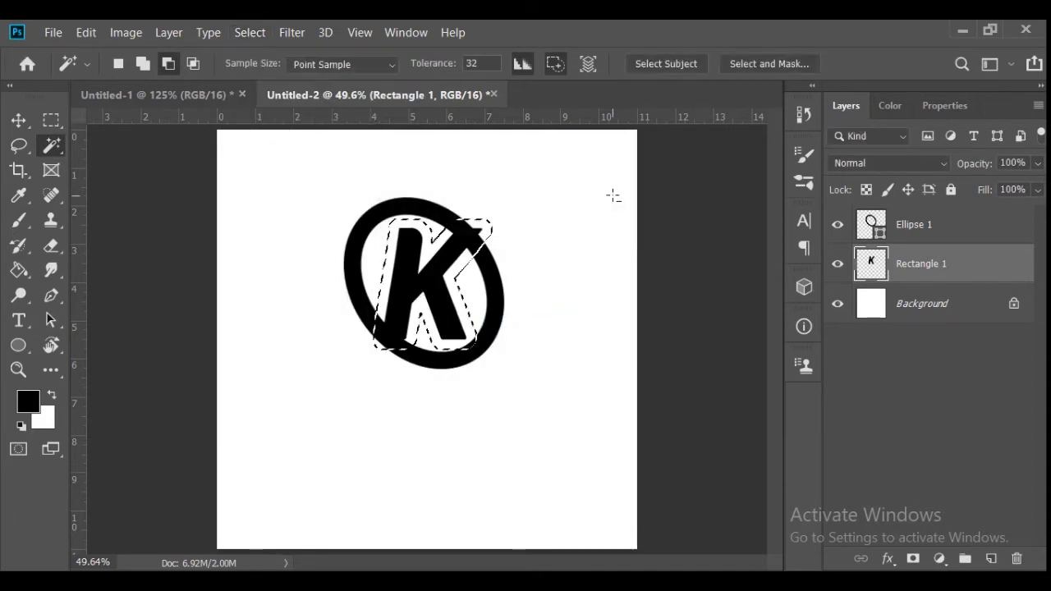
Step: Try expanding the original K selection by 15 pixels
{"action": "left_click", "coordinate": [262, 31]}
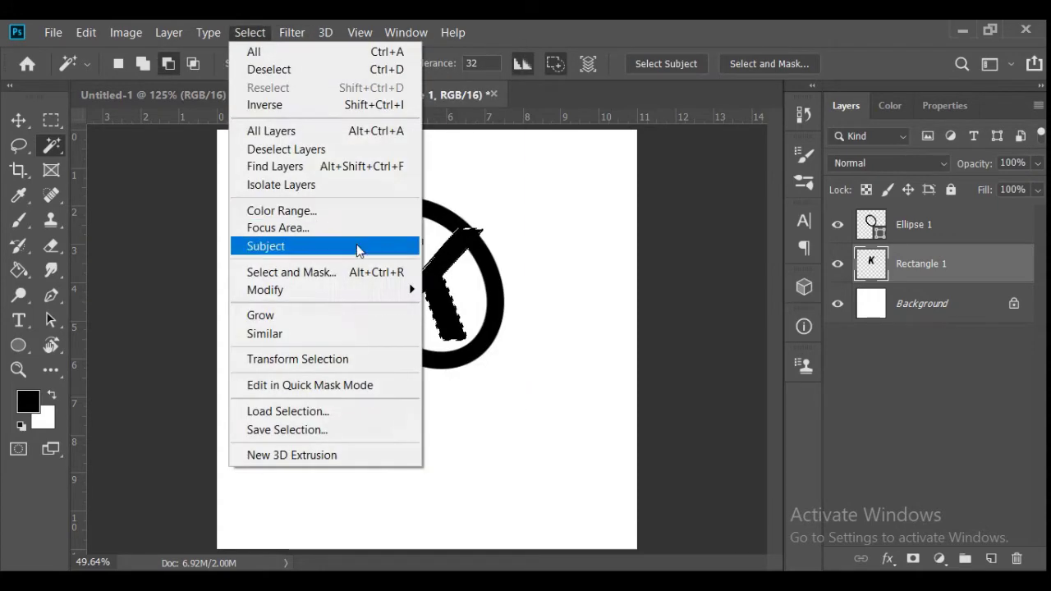
{"action": "mouse_move", "coordinate": [280, 290]}
{"action": "left_click", "coordinate": [457, 324]}
{"action": "key", "text": "BackSpace"}
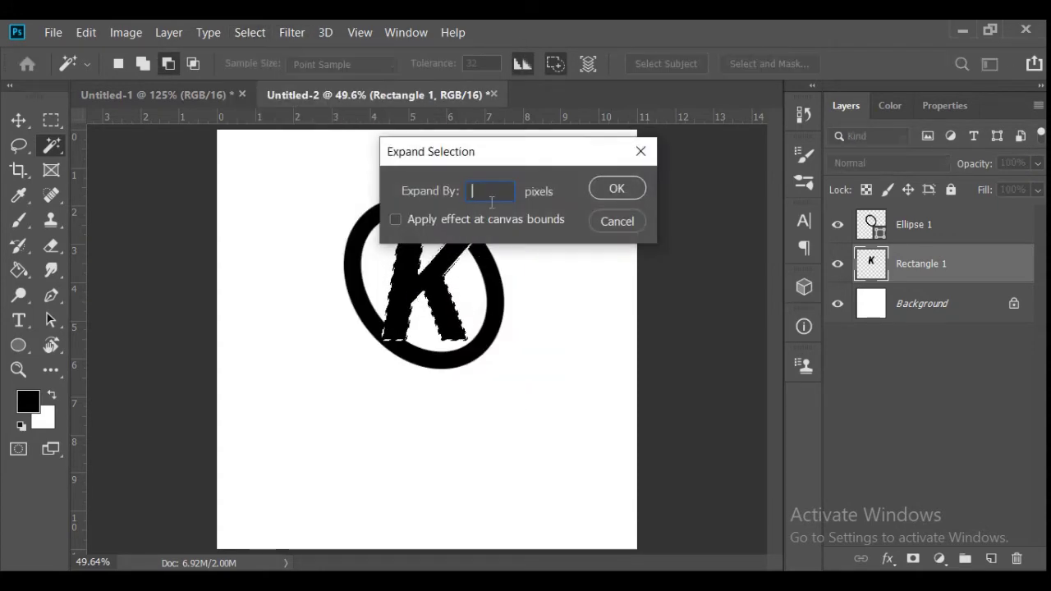
{"action": "type", "text": "15"}
{"action": "key", "text": "Return"}
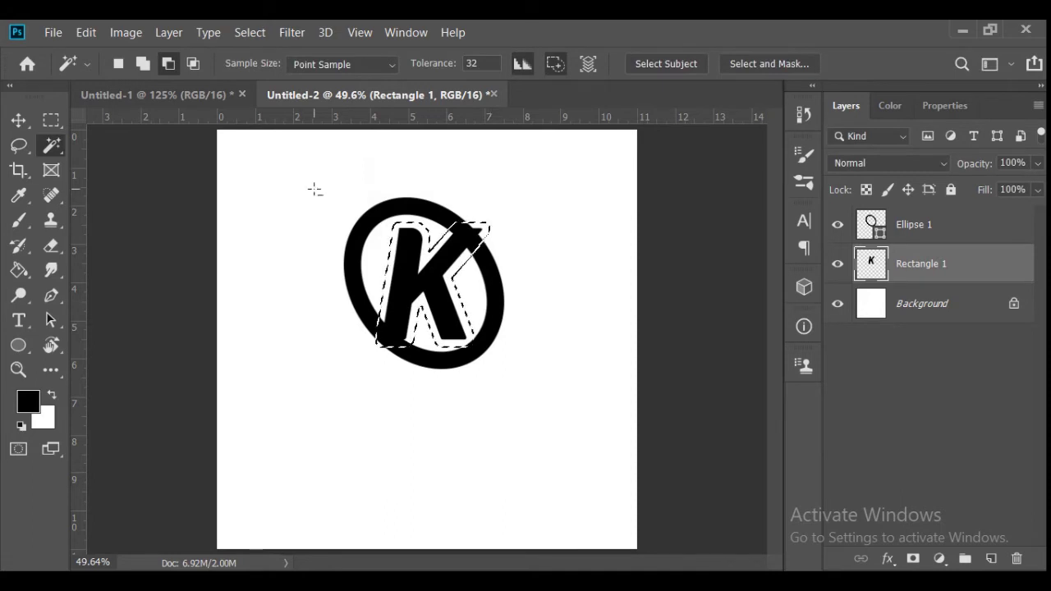
Step: Expand the original K selection by a smaller amount, leaving a narrow margin around the letter
{"action": "left_click", "coordinate": [250, 32]}
{"action": "mouse_move", "coordinate": [359, 290]}
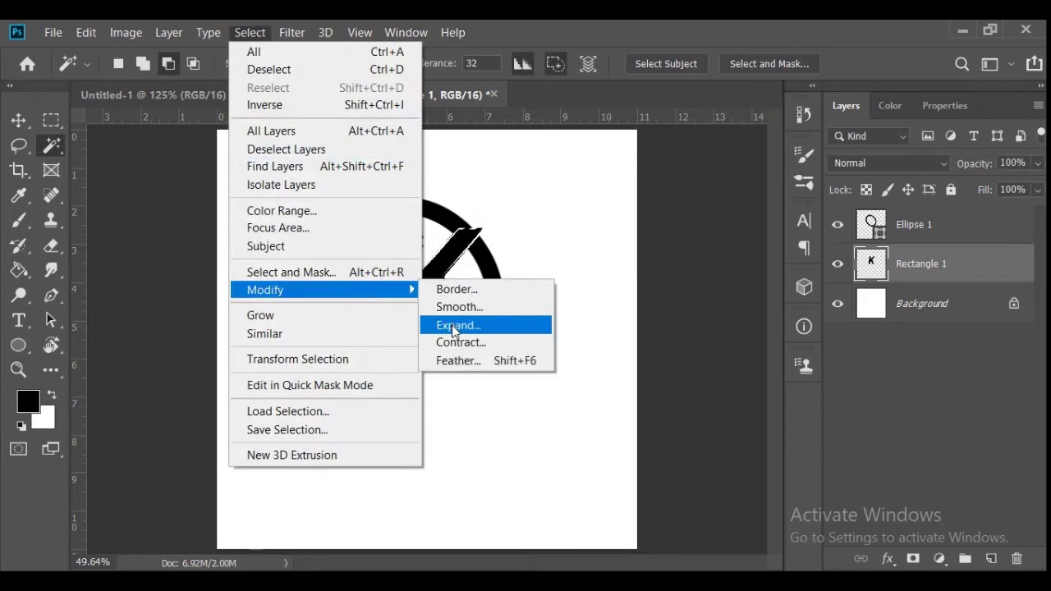
{"action": "left_click", "coordinate": [454, 326]}
{"action": "type", "text": "1"}
{"action": "key", "text": "Return"}
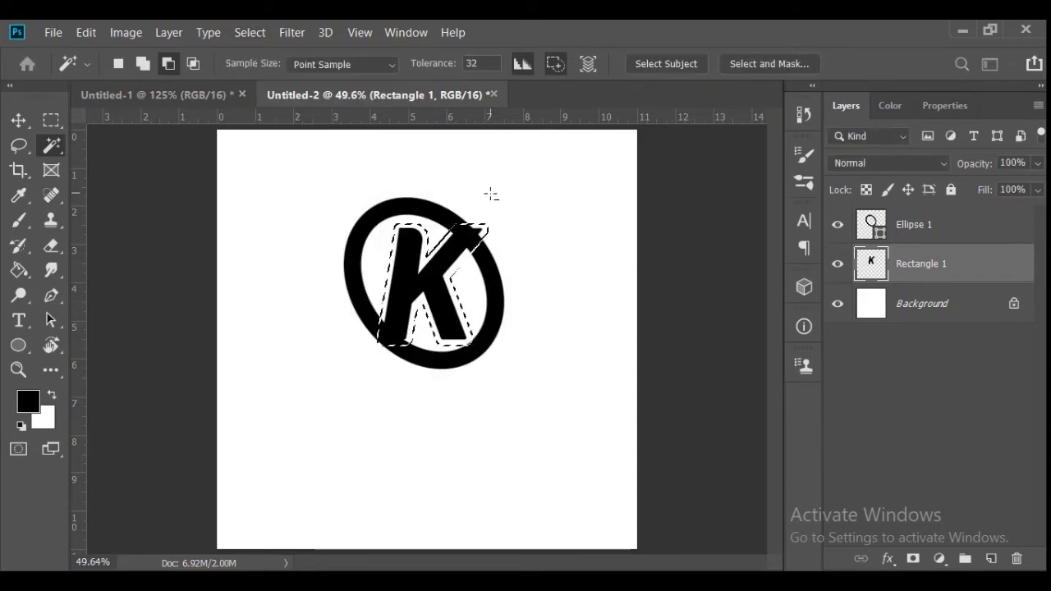
Step: Rasterize the Ellipse 1 layer and erase the ring inside the expanded selection to cut gaps where the K crosses it
{"action": "left_click", "coordinate": [904, 224]}
{"action": "left_click", "coordinate": [51, 245]}
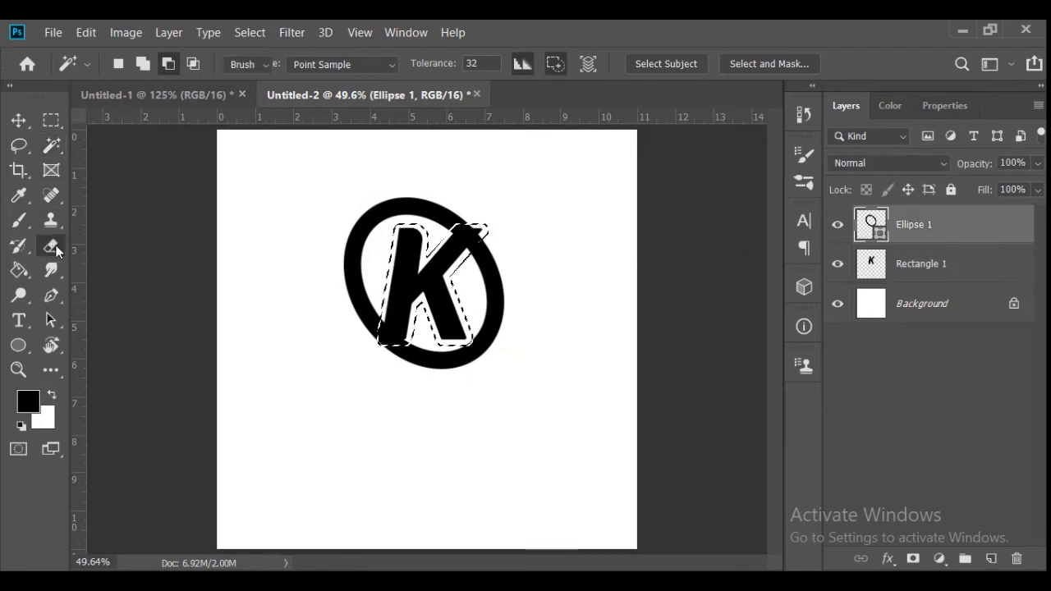
{"action": "left_click", "coordinate": [493, 244]}
{"action": "left_click", "coordinate": [481, 258]}
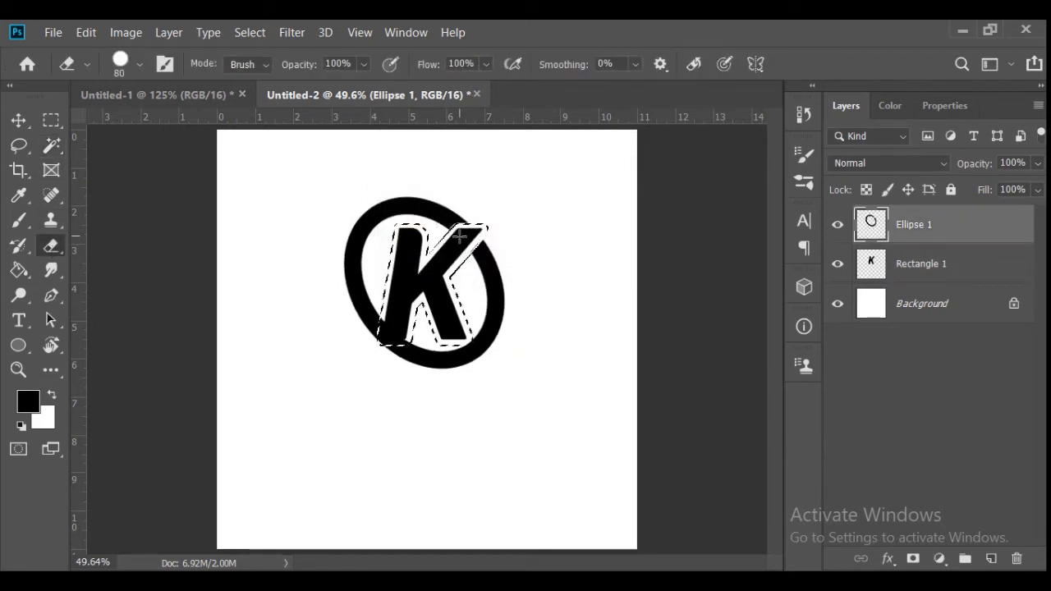
{"action": "mouse_move", "coordinate": [484, 219]}
{"action": "left_mouse_down"}
{"action": "mouse_move", "coordinate": [383, 327]}
{"action": "mouse_move", "coordinate": [397, 337]}
{"action": "left_mouse_up"}
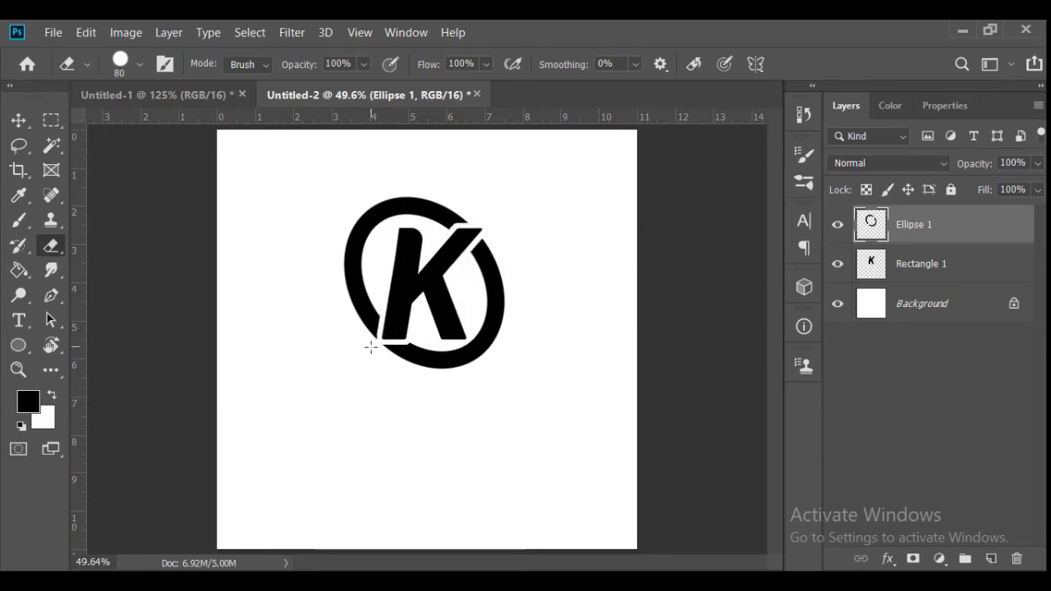
Step: Draw a black 67 by 130 px rectangle over the lower part of the K's diagonal leg, reaching down into the ring
{"action": "key", "text": "v"}
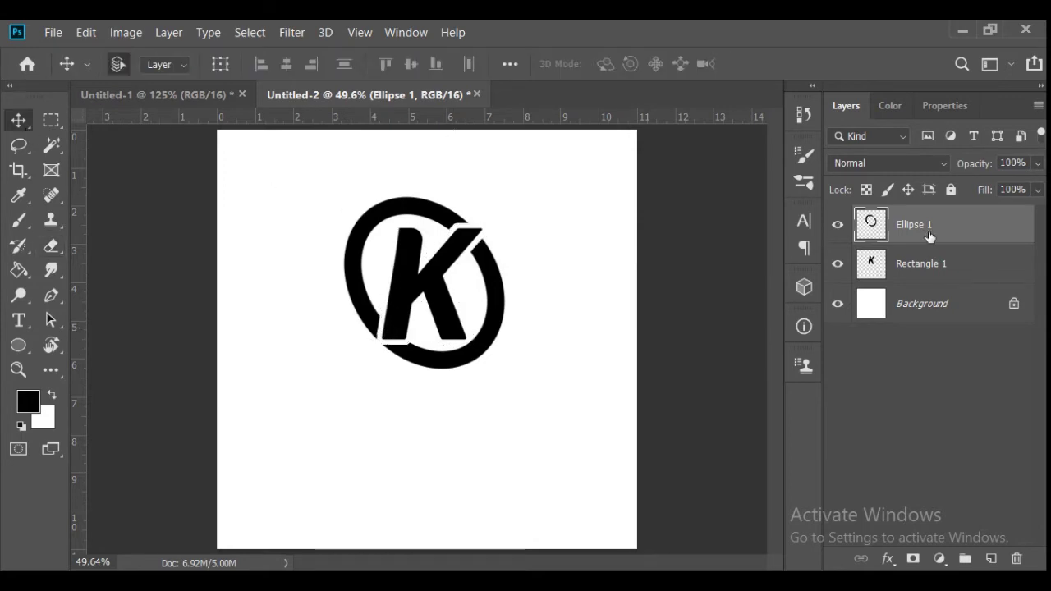
{"action": "left_click", "coordinate": [451, 312]}
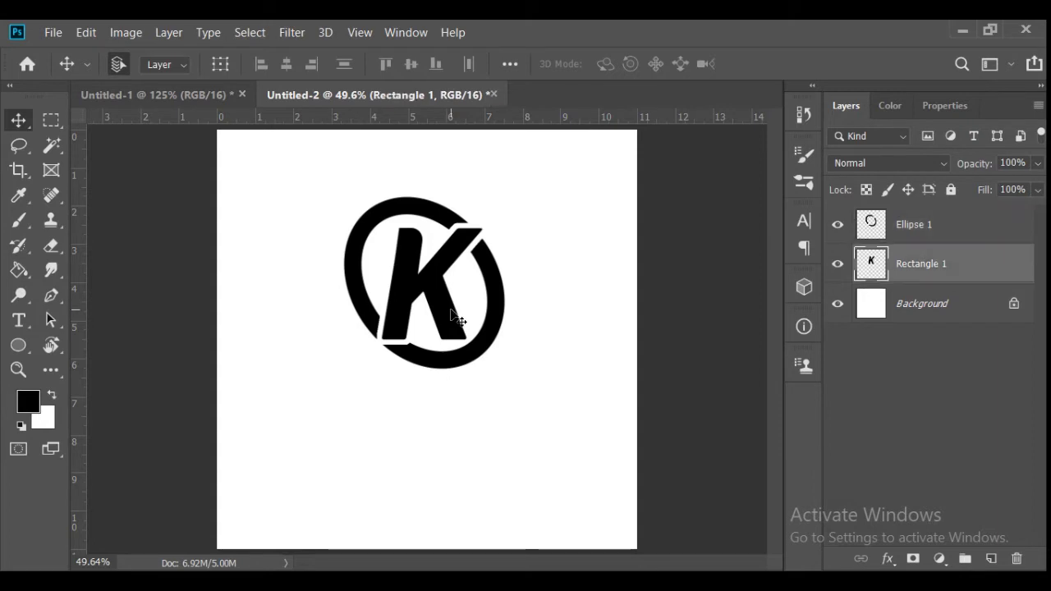
{"action": "left_click", "coordinate": [18, 370]}
{"action": "left_click_drag", "start_coordinate": [479, 324], "coordinate": [558, 349]}
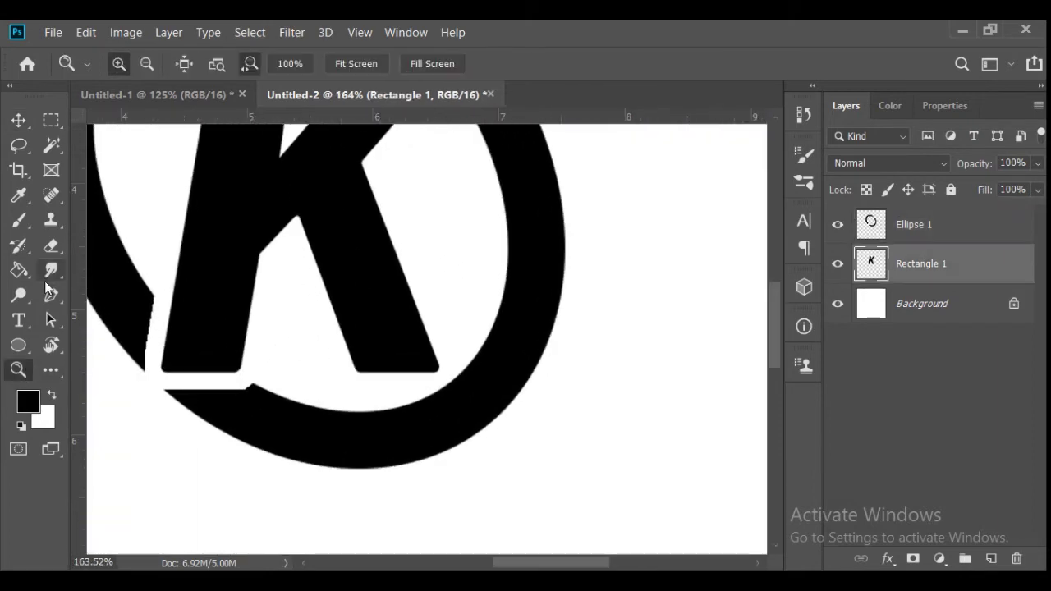
{"action": "right_click", "coordinate": [20, 345]}
{"action": "left_click", "coordinate": [82, 344]}
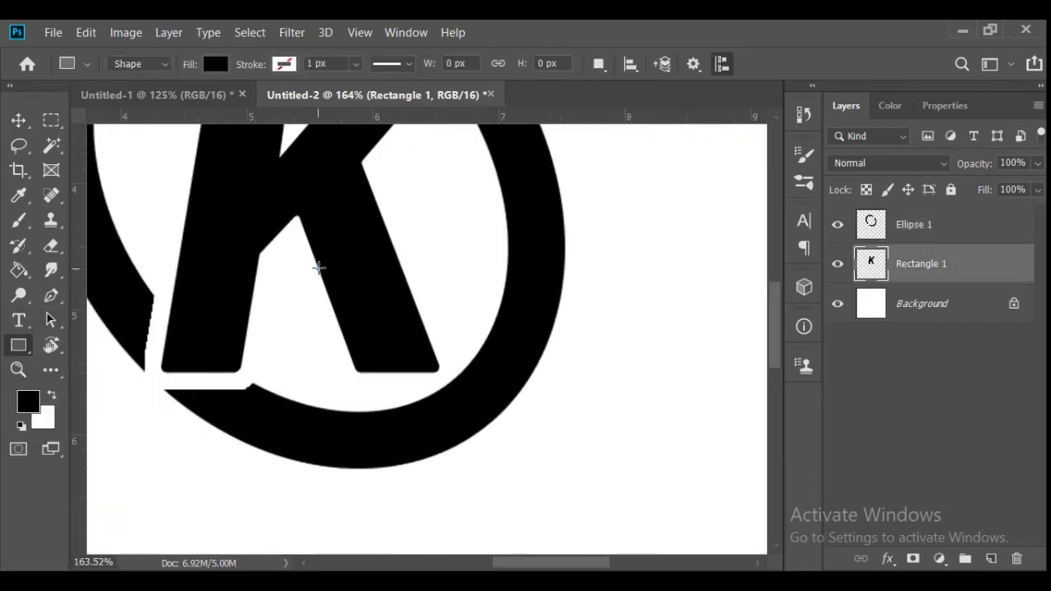
{"action": "left_click_drag", "start_coordinate": [317, 269], "coordinate": [401, 431]}
Step: Skew the new rectangle horizontally by about 20° to follow the K's leg, extending the leg into the ring
{"action": "left_click", "coordinate": [86, 32]}
{"action": "mouse_move", "coordinate": [189, 444]}
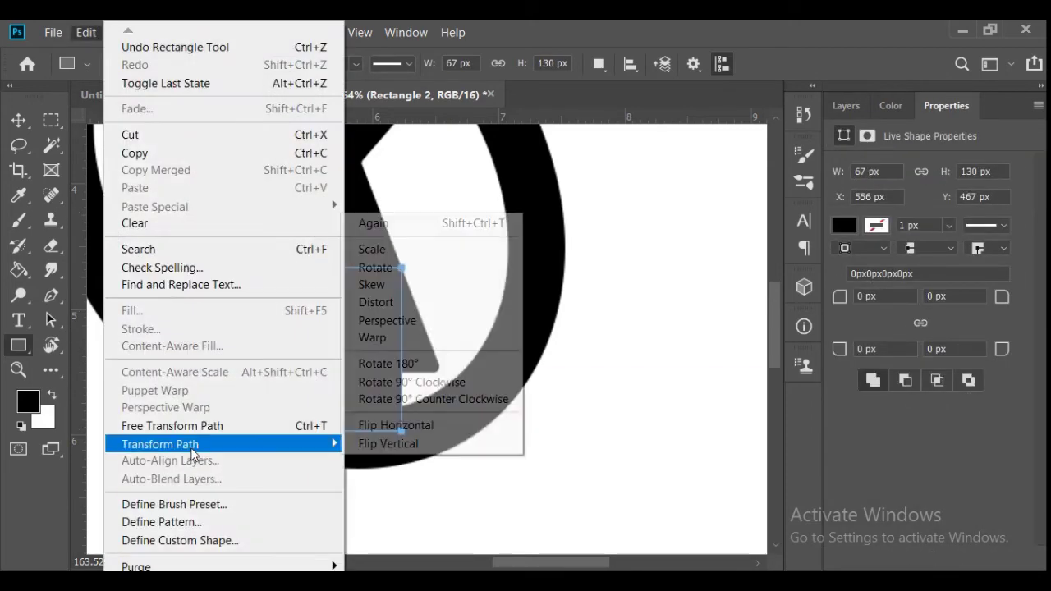
{"action": "left_click", "coordinate": [437, 285]}
{"action": "left_click_drag", "start_coordinate": [394, 441], "coordinate": [452, 434]}
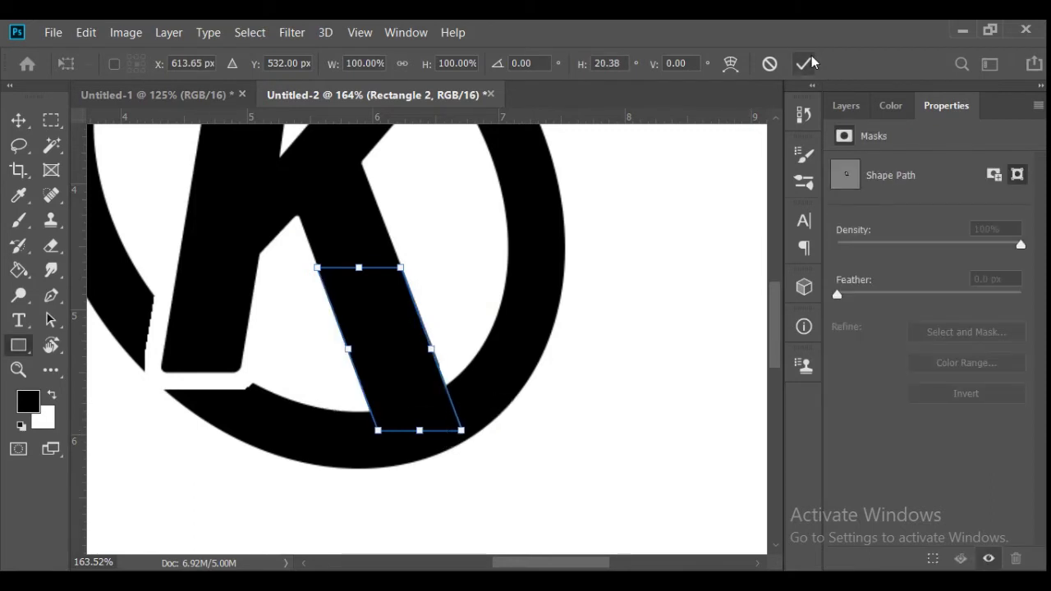
{"action": "left_click", "coordinate": [21, 121]}
{"action": "left_click", "coordinate": [151, 277]}
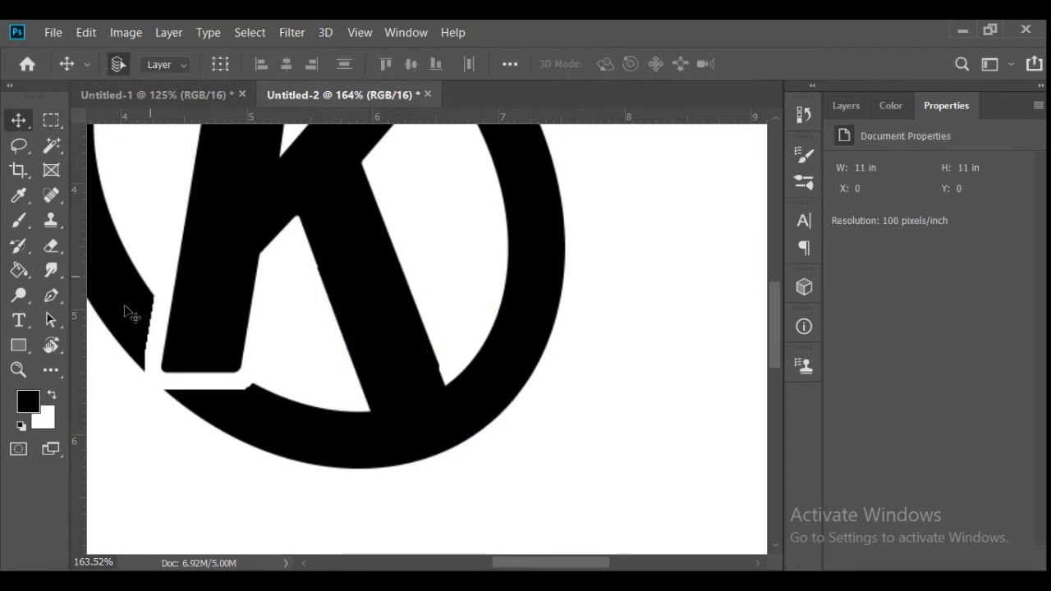
{"action": "left_click", "coordinate": [416, 401]}
Step: Try shifting the cut Ellipse 1 ring slightly to the left of the K
{"action": "left_click", "coordinate": [18, 370]}
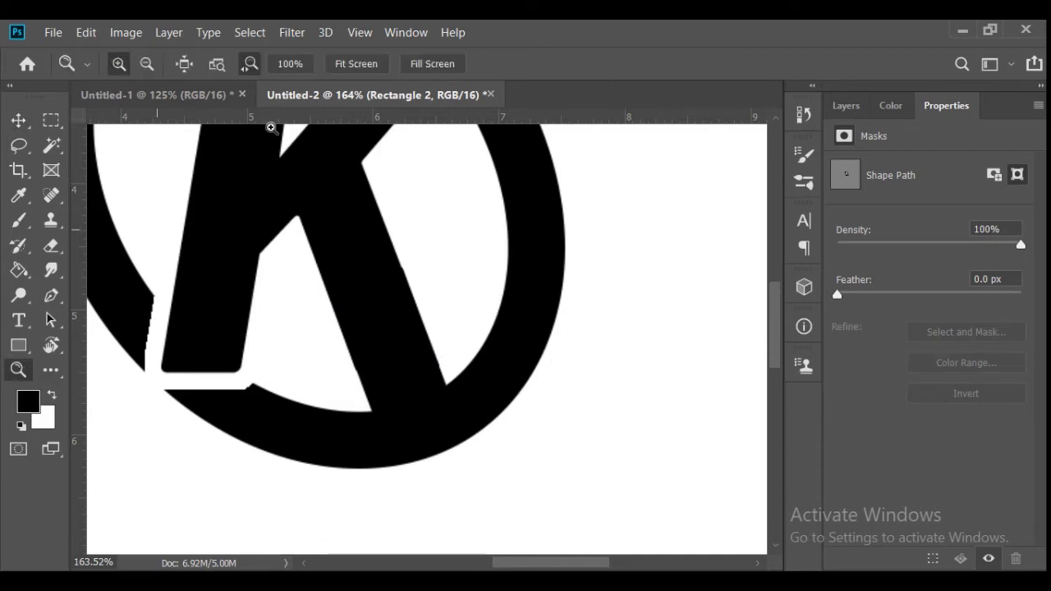
{"action": "left_click", "coordinate": [356, 63]}
{"action": "key", "text": "v"}
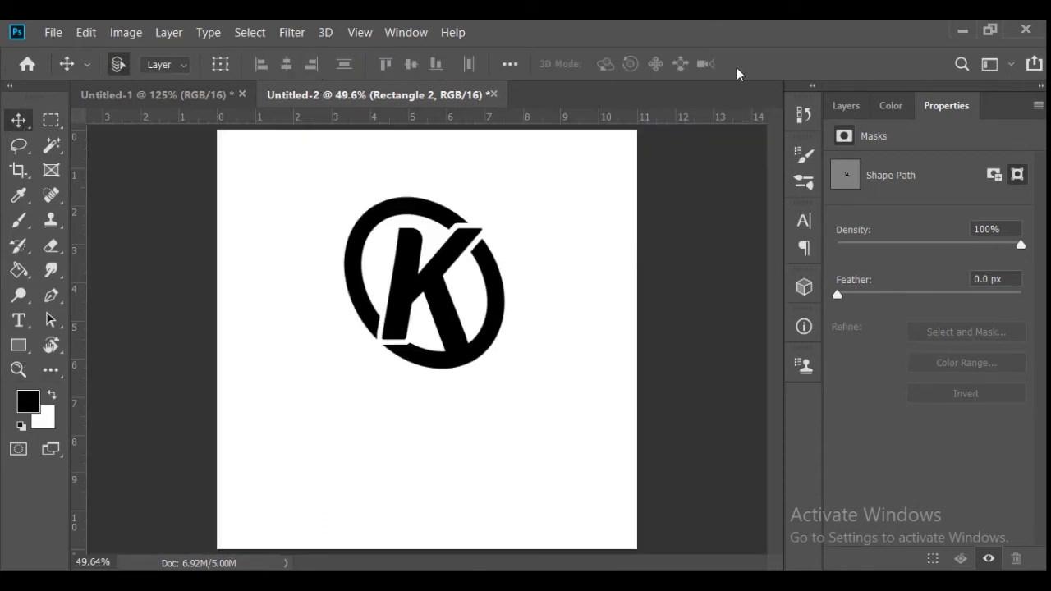
{"action": "left_click", "coordinate": [845, 105]}
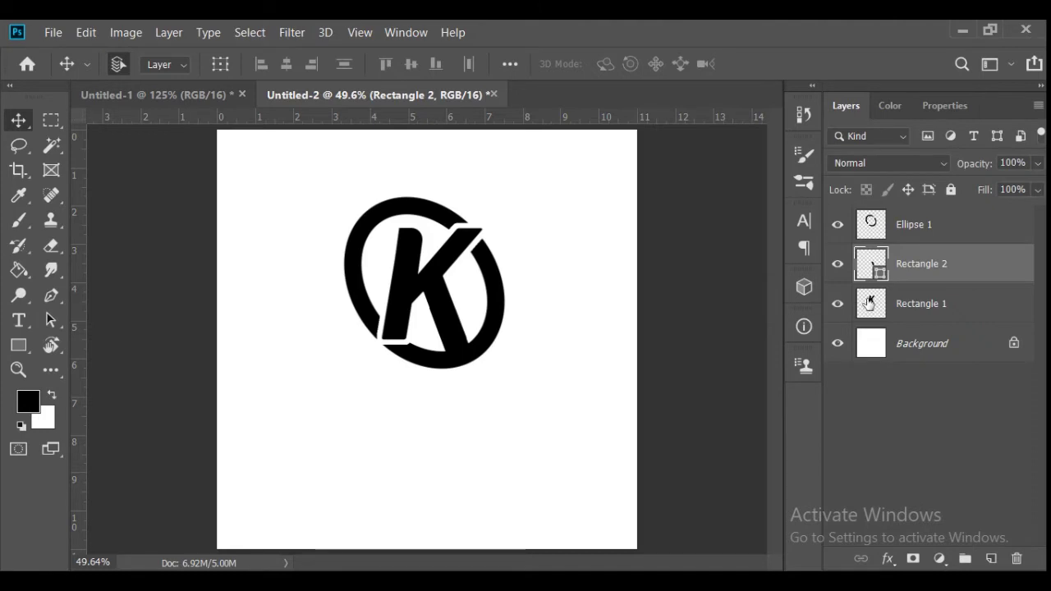
{"action": "left_click", "coordinate": [872, 223]}
{"action": "left_click_drag", "start_coordinate": [487, 251], "coordinate": [479, 250]}
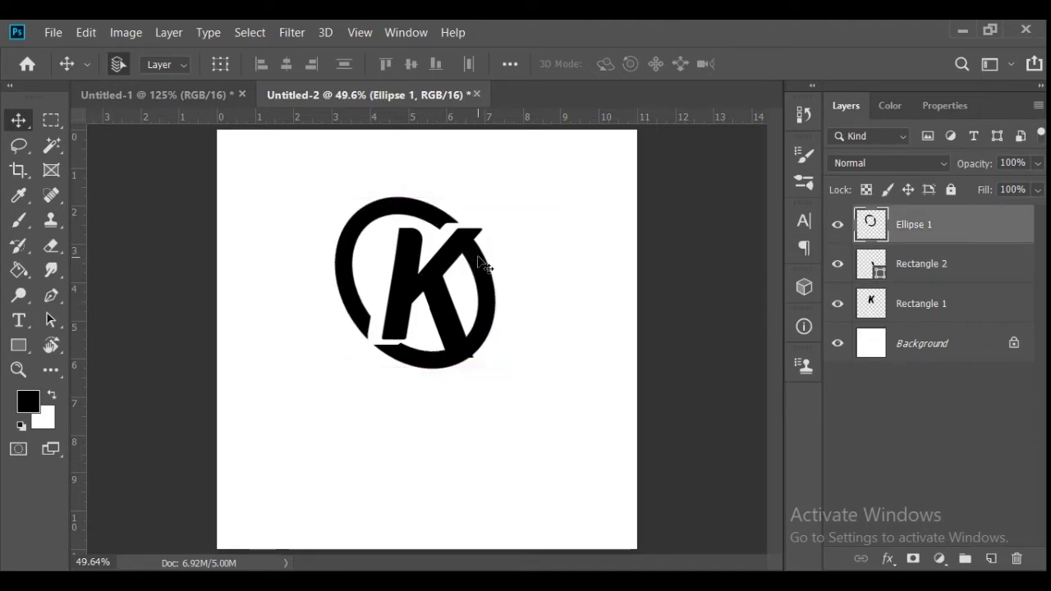
Step: Undo back to the intact, unrasterized Ellipse 1 ring without the leg extension, and clear the K selection
{"action": "key", "text": "ctrl+z"}
{"action": "key", "text": "ctrl+z"}
{"action": "key", "text": "ctrl+z"}
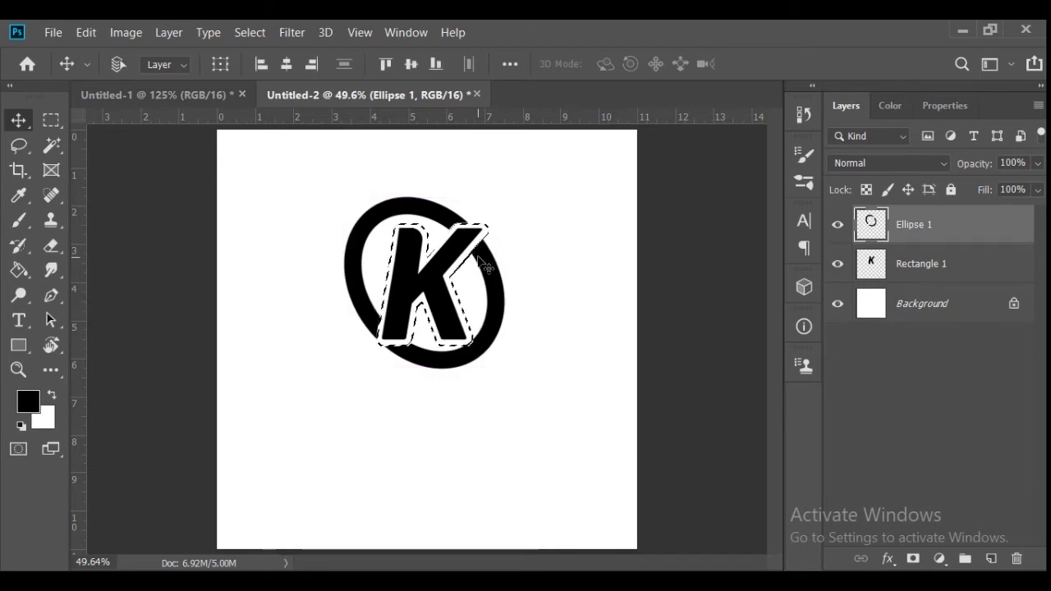
{"action": "key", "text": "Delete"}
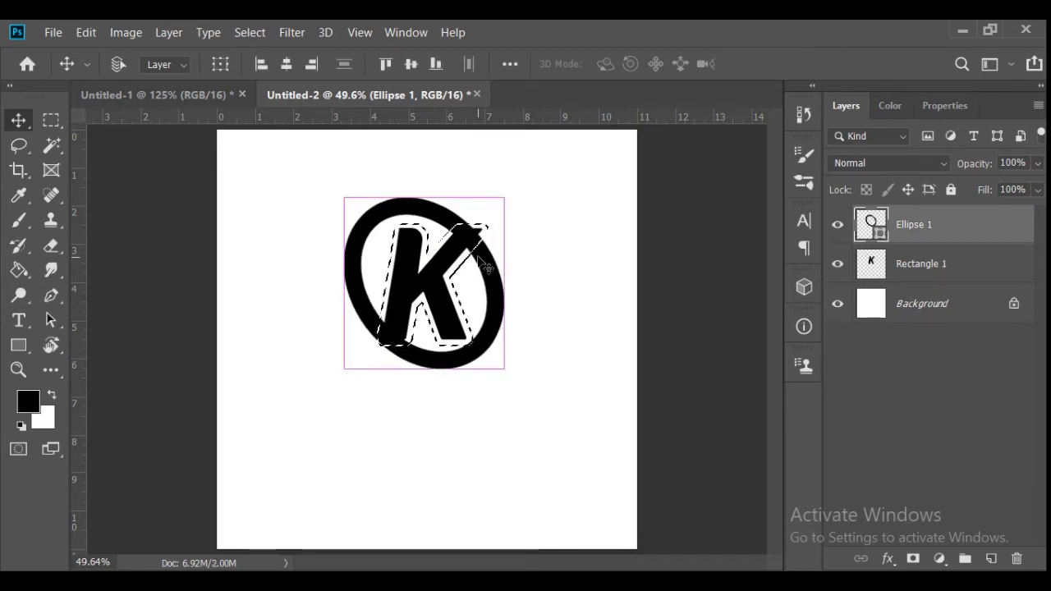
{"action": "key", "text": "ctrl+d"}
Step: Scale the oval ring to about 94% width and 89% height and reposition it around the K
{"action": "left_click", "coordinate": [486, 273]}
{"action": "left_click_drag", "start_coordinate": [486, 273], "coordinate": [478, 265]}
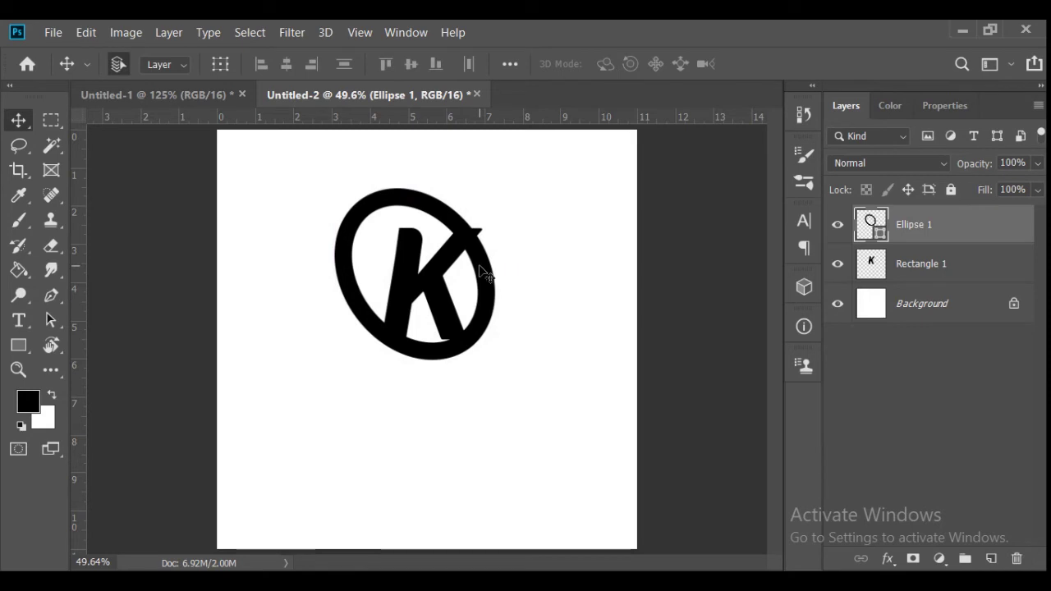
{"action": "key", "text": "ctrl+t"}
{"action": "left_click_drag", "start_coordinate": [336, 273], "coordinate": [347, 273]}
{"action": "left_click_drag", "start_coordinate": [418, 190], "coordinate": [418, 209]}
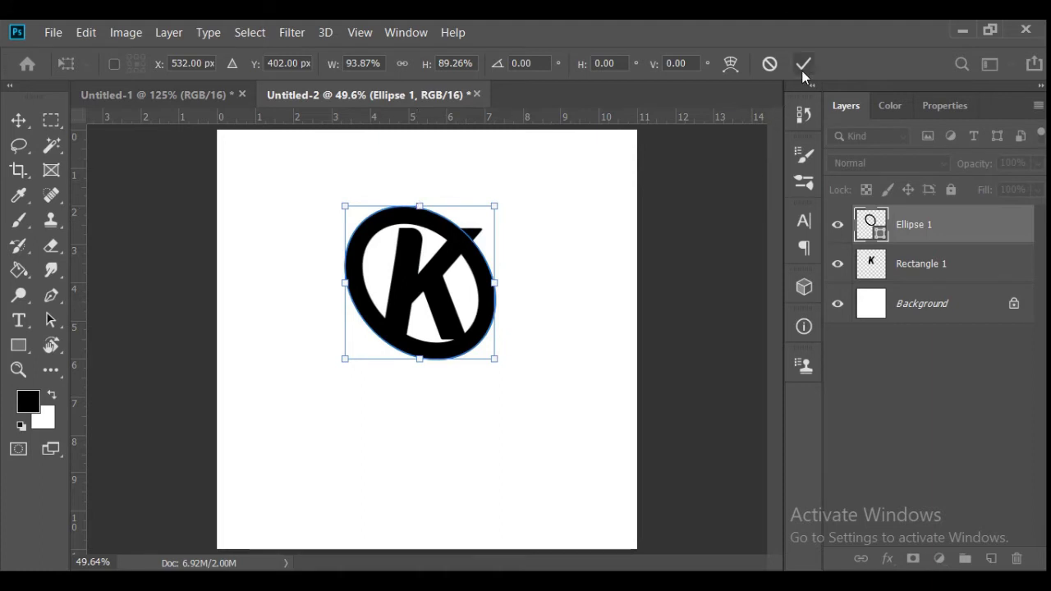
{"action": "left_click_drag", "start_coordinate": [478, 272], "coordinate": [485, 272]}
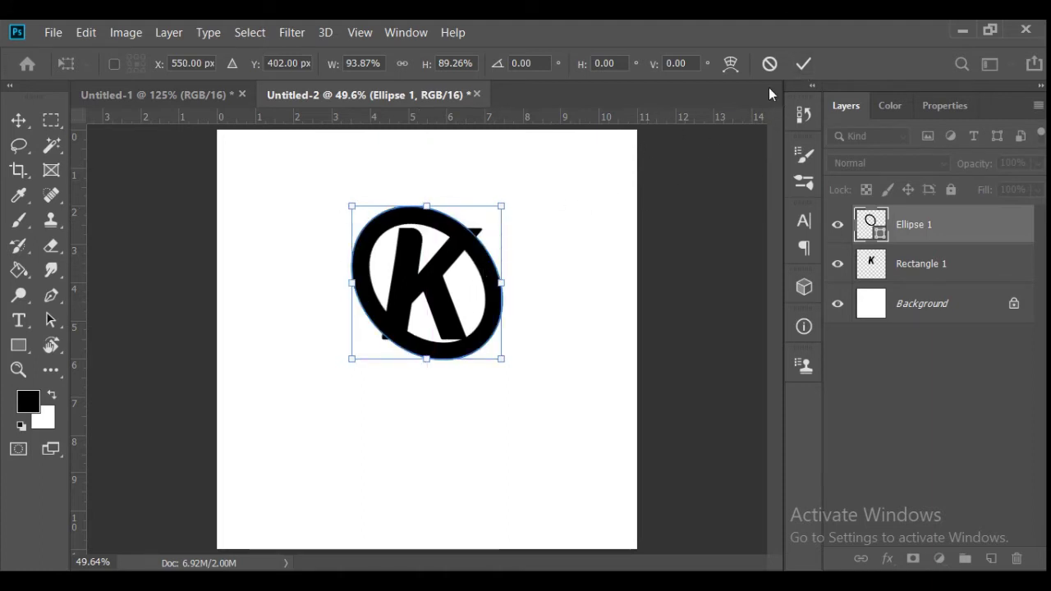
{"action": "left_click", "coordinate": [802, 64]}
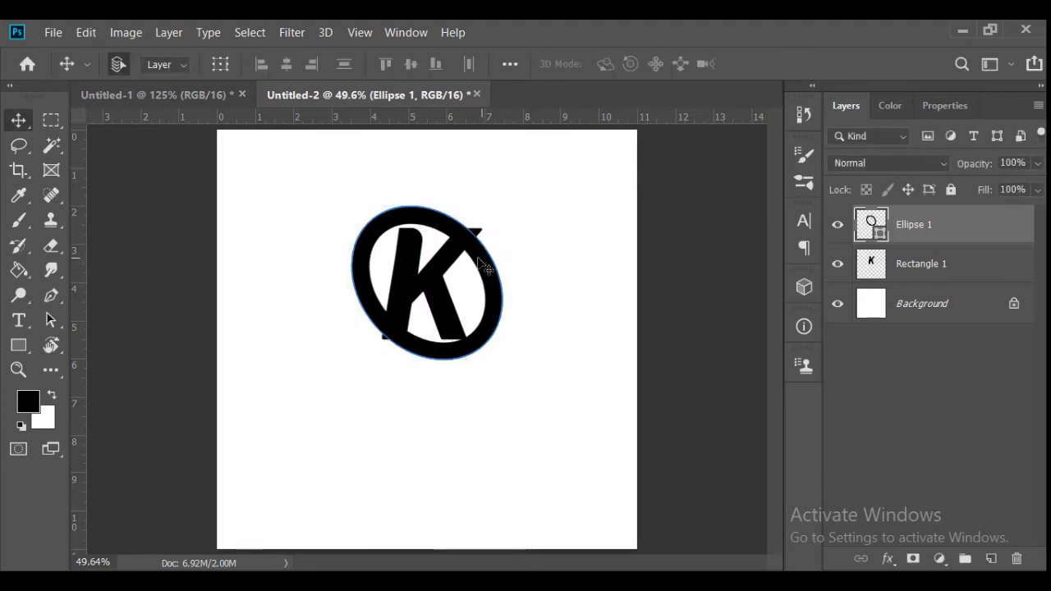
Step: Reshape the oval ring by pulling its upper-right and lower-left corners slightly outward
{"action": "key", "text": "ctrl+t"}
{"action": "left_click", "coordinate": [539, 274]}
{"action": "left_click", "coordinate": [86, 33]}
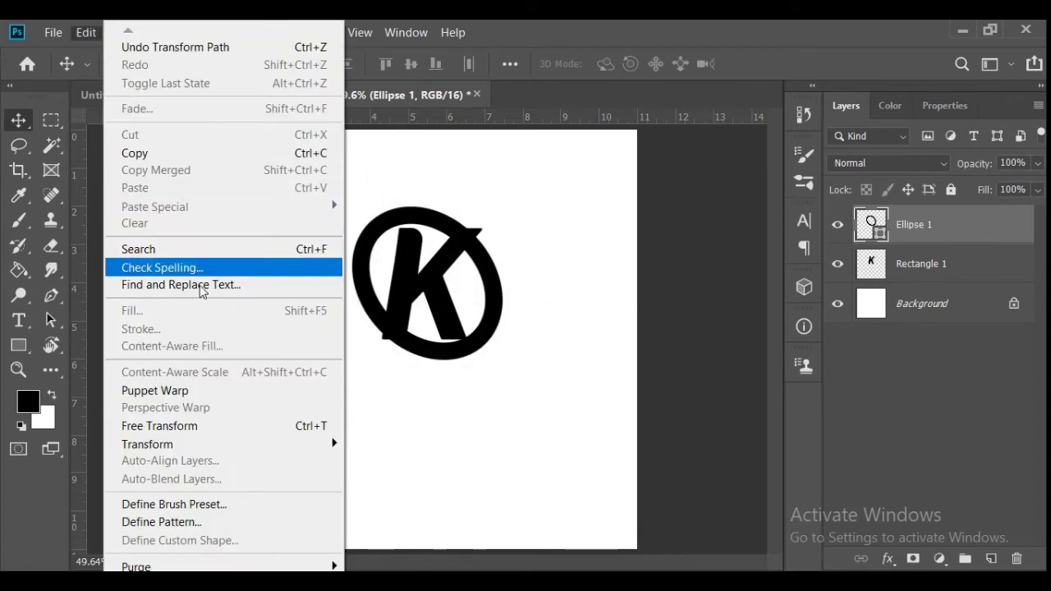
{"action": "mouse_move", "coordinate": [244, 442]}
{"action": "left_click", "coordinate": [390, 287]}
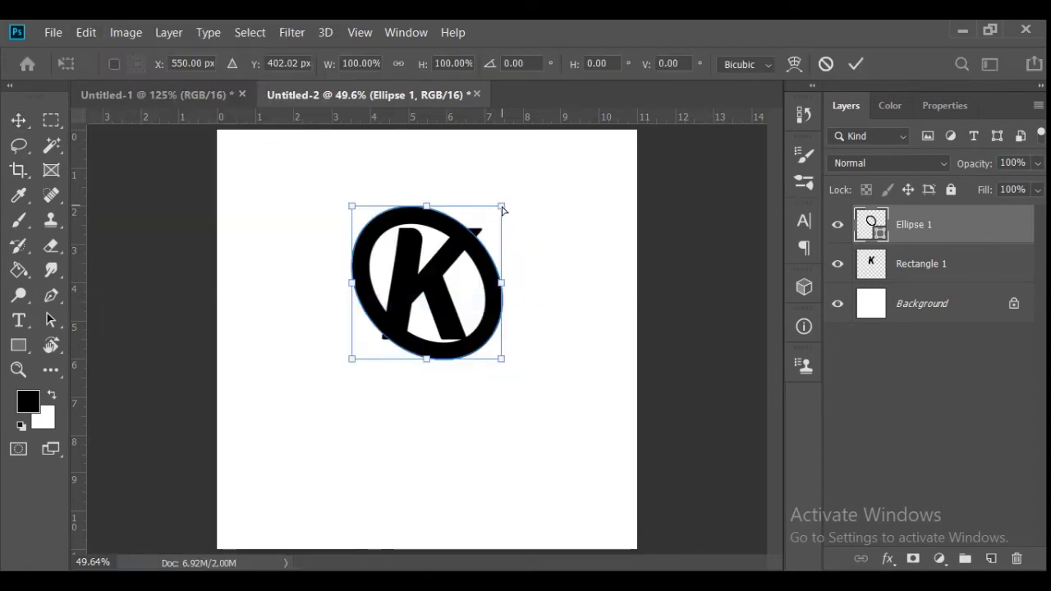
{"action": "left_click_drag", "start_coordinate": [502, 208], "coordinate": [507, 196]}
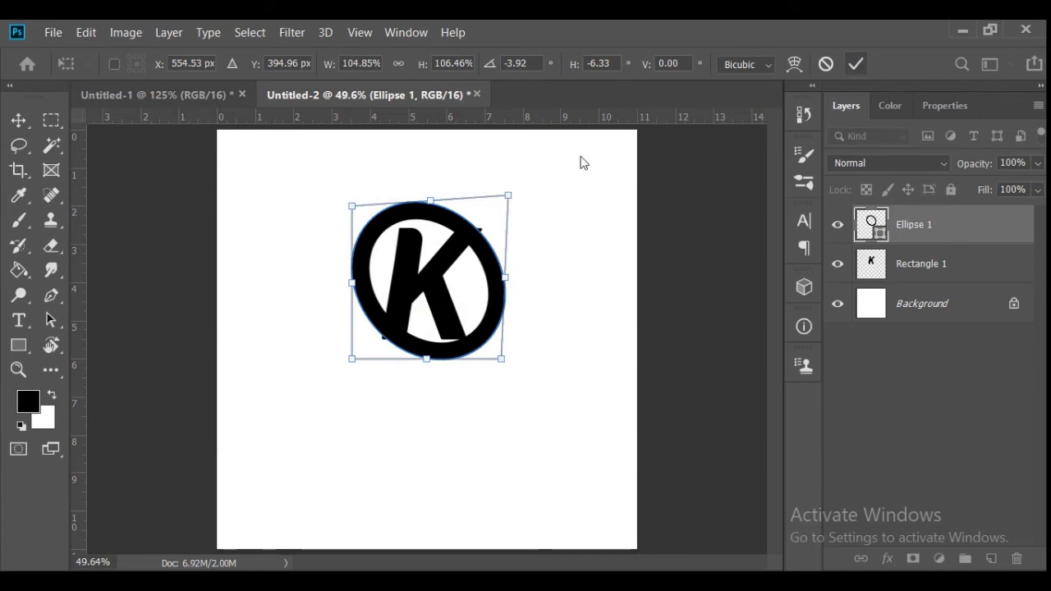
{"action": "left_click_drag", "start_coordinate": [351, 363], "coordinate": [349, 368]}
{"action": "left_click", "coordinate": [856, 64]}
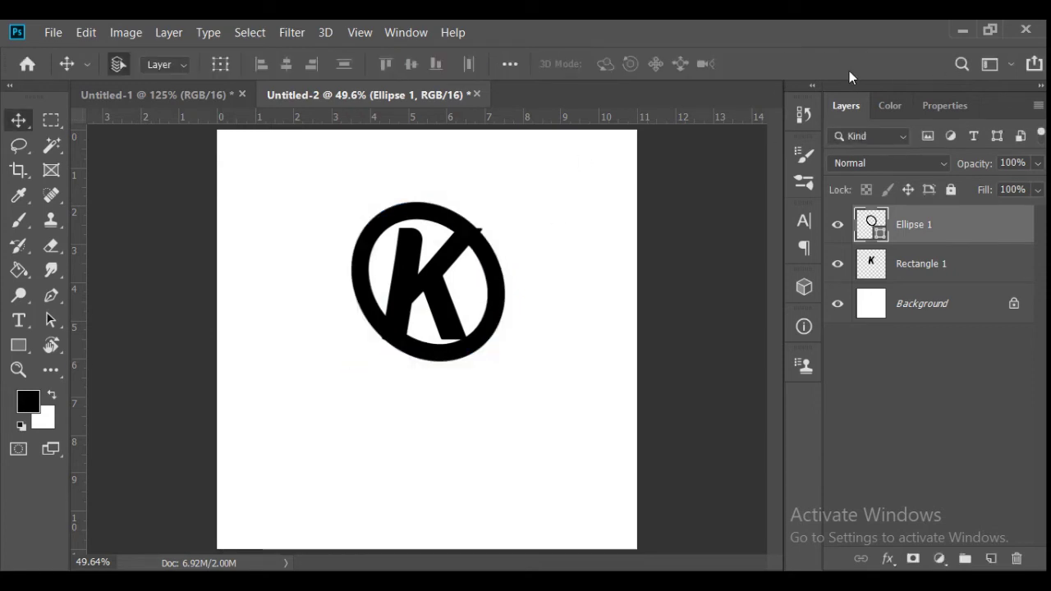
Step: Select the K shape on the Rectangle 1 layer with the Magic Wand
{"action": "left_click", "coordinate": [445, 282]}
{"action": "left_click", "coordinate": [51, 146]}
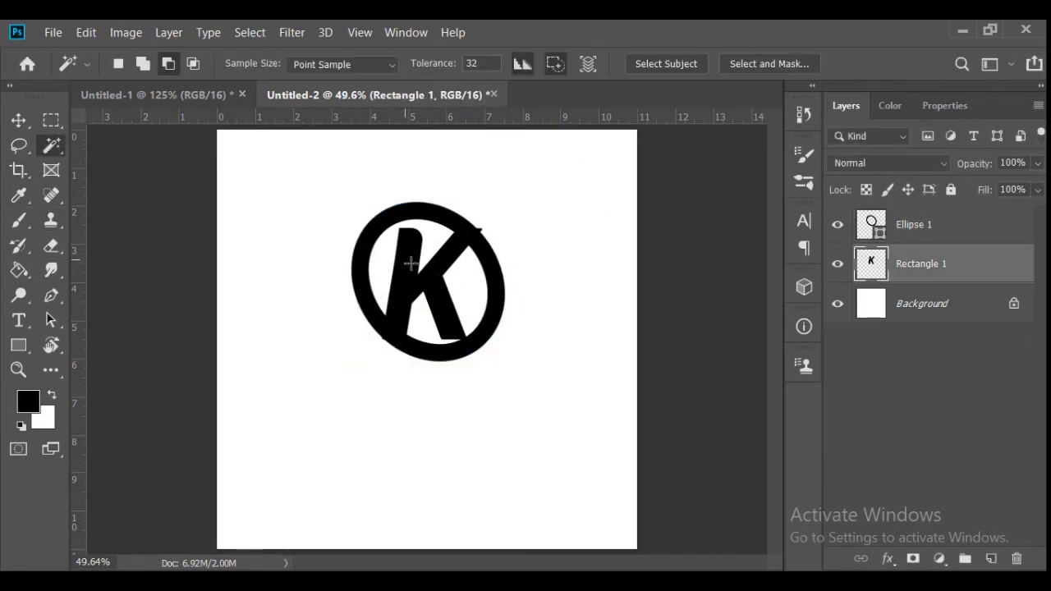
{"action": "left_click", "coordinate": [415, 267]}
Step: Try expanding the K selection for cutting the Ellipse 1 ring, and undo the expansion
{"action": "left_click", "coordinate": [250, 32]}
{"action": "mouse_move", "coordinate": [334, 296]}
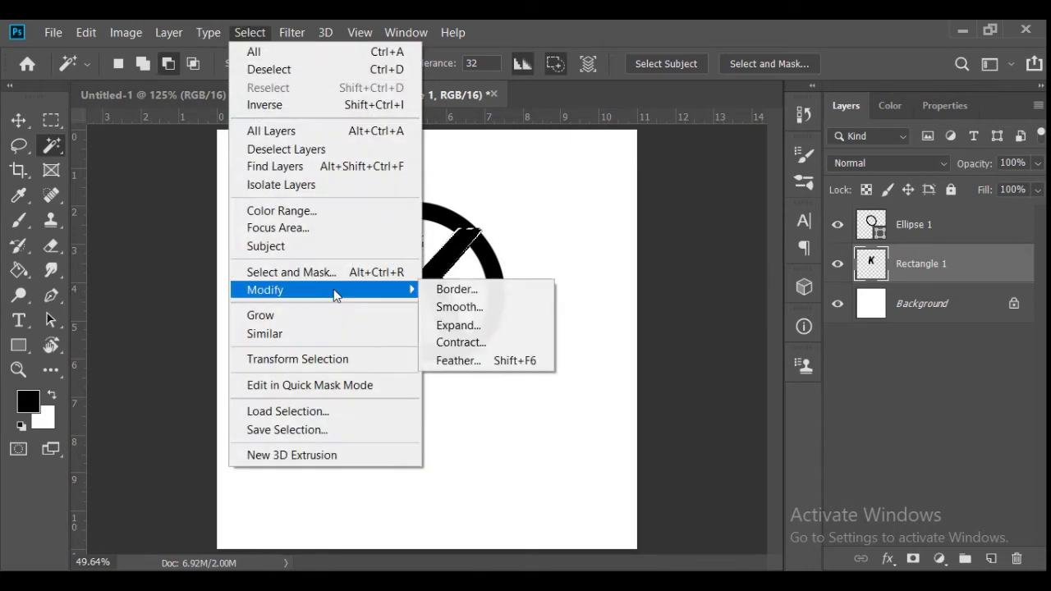
{"action": "left_click", "coordinate": [458, 325]}
{"action": "left_click", "coordinate": [612, 184]}
{"action": "left_click", "coordinate": [900, 232]}
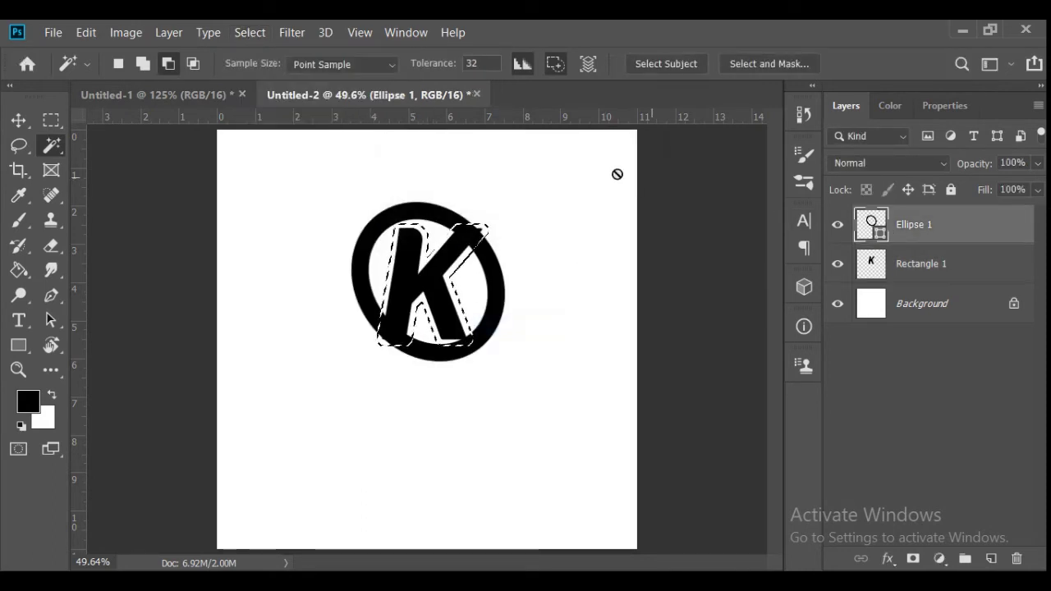
{"action": "left_click", "coordinate": [52, 246]}
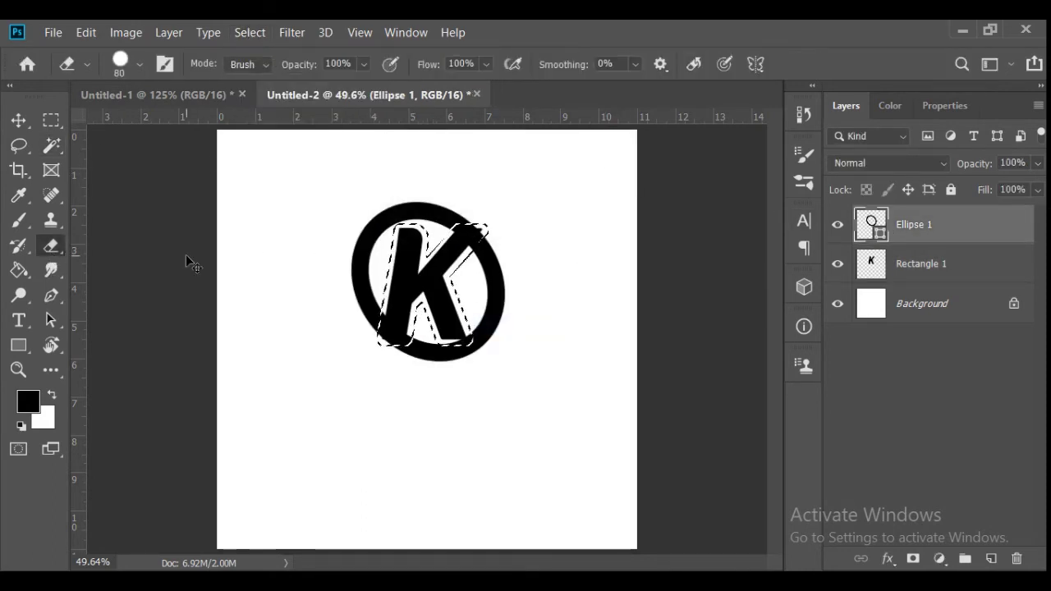
{"action": "key", "text": "ctrl+z"}
Step: Smooth the K selection with a sample radius of 1 pixel
{"action": "left_click", "coordinate": [248, 33]}
{"action": "mouse_move", "coordinate": [364, 288]}
{"action": "left_click", "coordinate": [446, 307]}
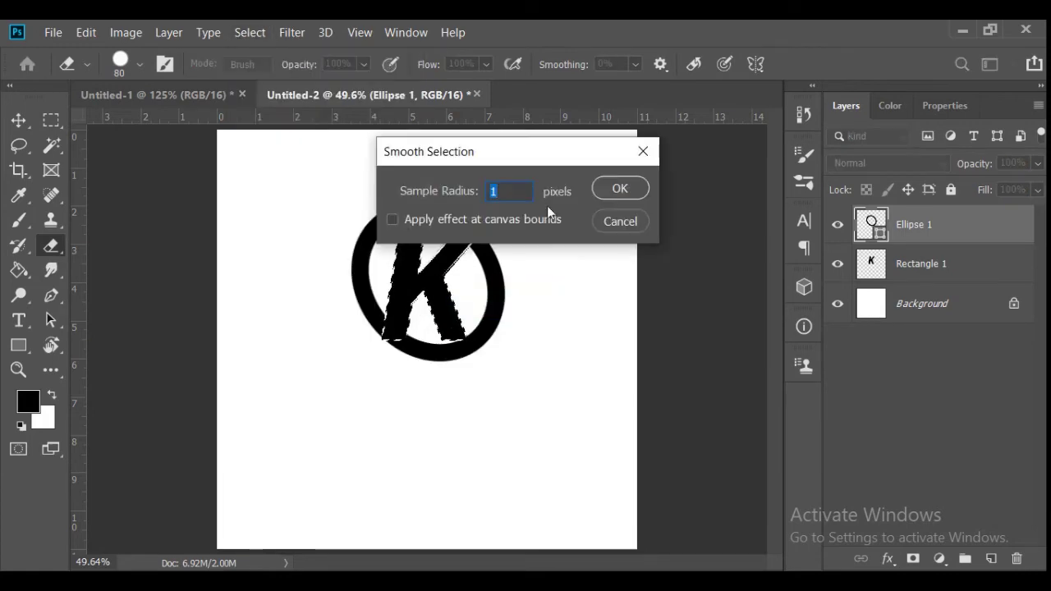
{"action": "key", "text": "Return"}
{"action": "left_click", "coordinate": [293, 32]}
{"action": "left_click", "coordinate": [292, 32]}
Step: Expand the K selection by 10 pixels
{"action": "left_click", "coordinate": [248, 33]}
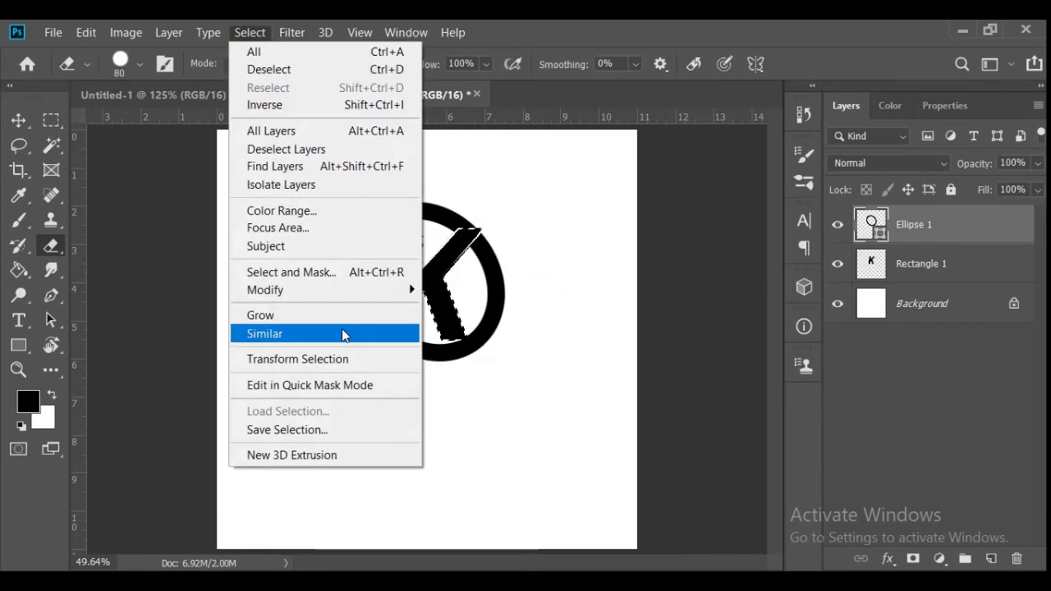
{"action": "mouse_move", "coordinate": [367, 294]}
{"action": "left_click", "coordinate": [460, 325]}
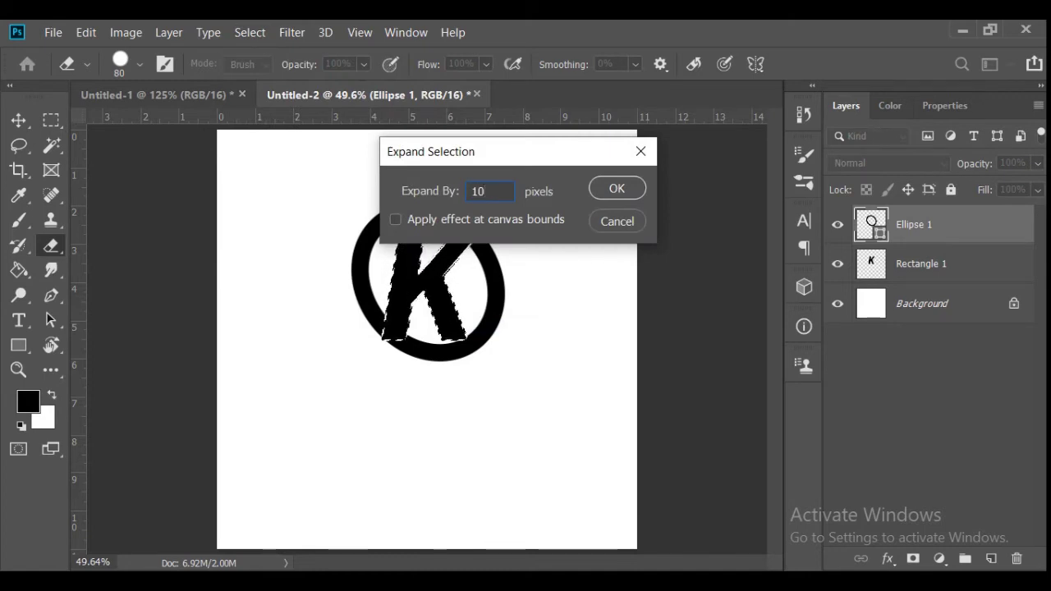
{"action": "left_click", "coordinate": [598, 192]}
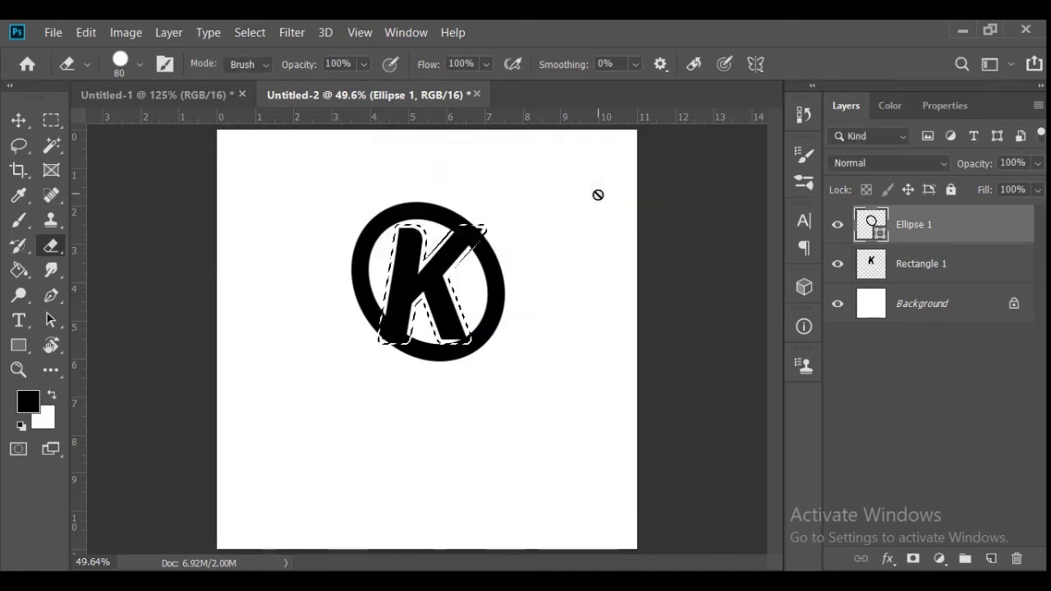
Step: Rasterize the Ellipse 1 layer, erase the ring inside the expanded K selection, and deselect
{"action": "left_click", "coordinate": [907, 264]}
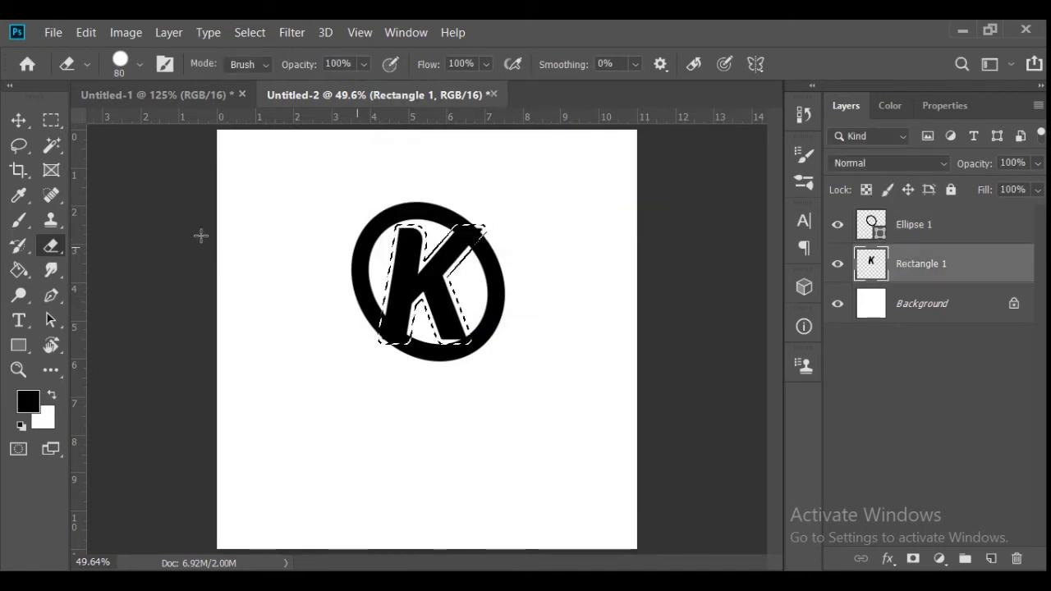
{"action": "left_click", "coordinate": [870, 226]}
{"action": "left_click", "coordinate": [544, 238]}
{"action": "left_click", "coordinate": [482, 257]}
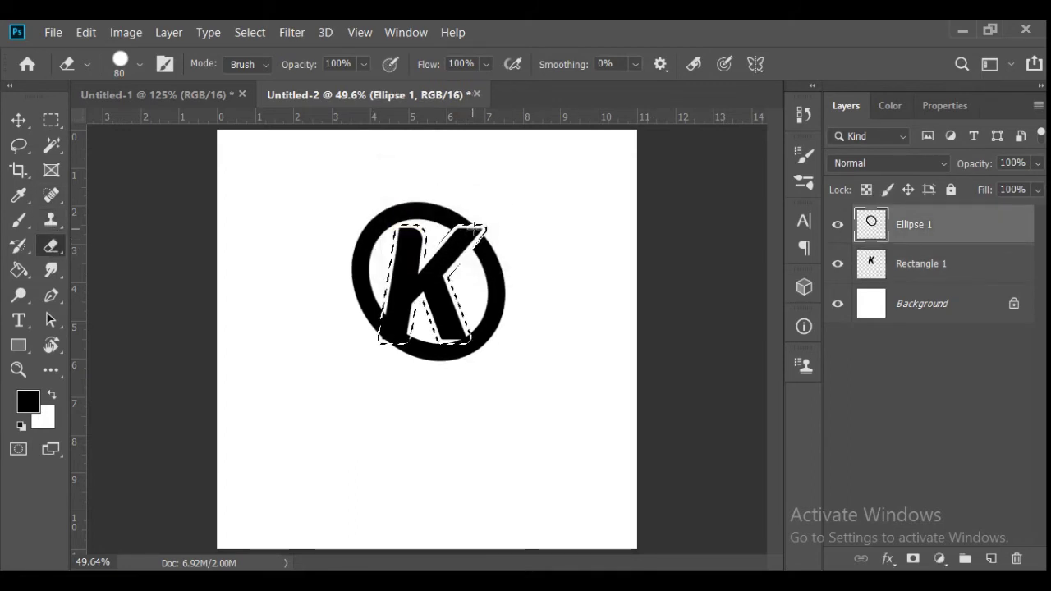
{"action": "key", "text": "ctrl+d"}
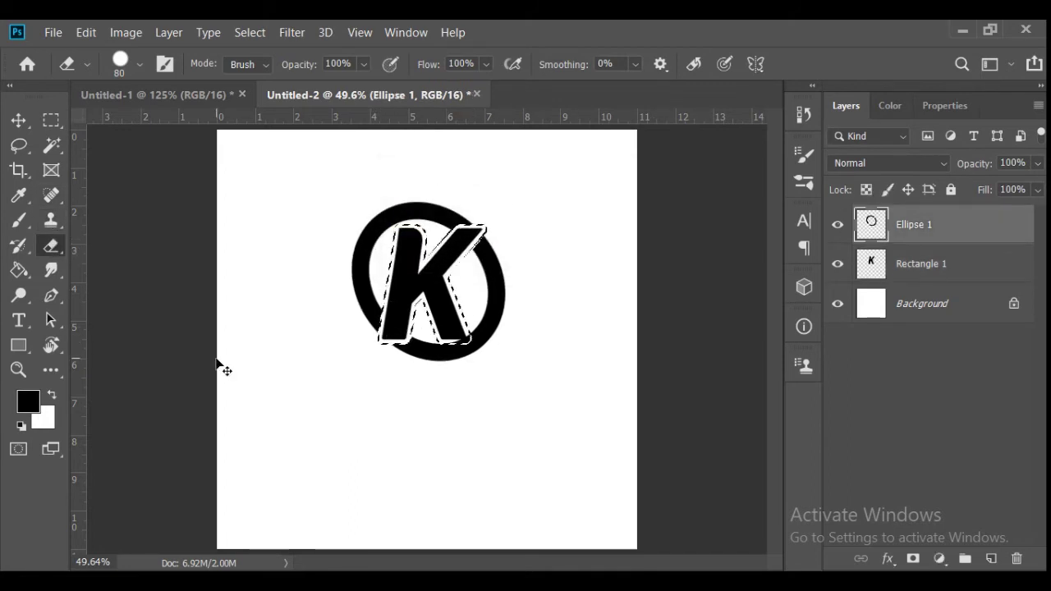
Step: Combine the Rectangle 1 and Ellipse 1 layers into a single smart object
{"action": "left_click", "coordinate": [892, 264]}
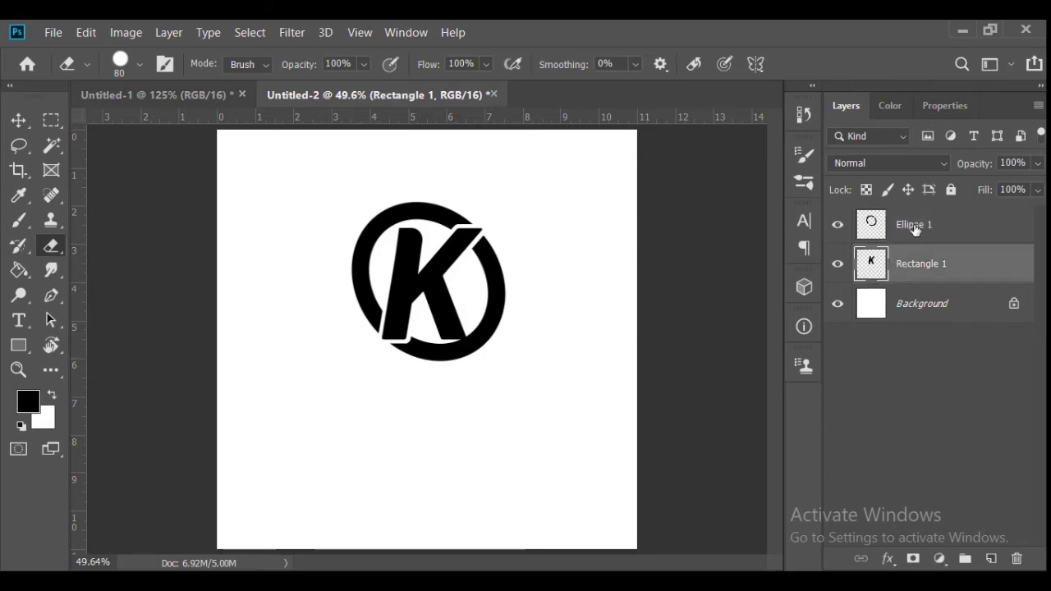
{"action": "left_click", "coordinate": [914, 227], "text": "shift"}
{"action": "right_click", "coordinate": [914, 226]}
{"action": "left_click", "coordinate": [800, 282]}
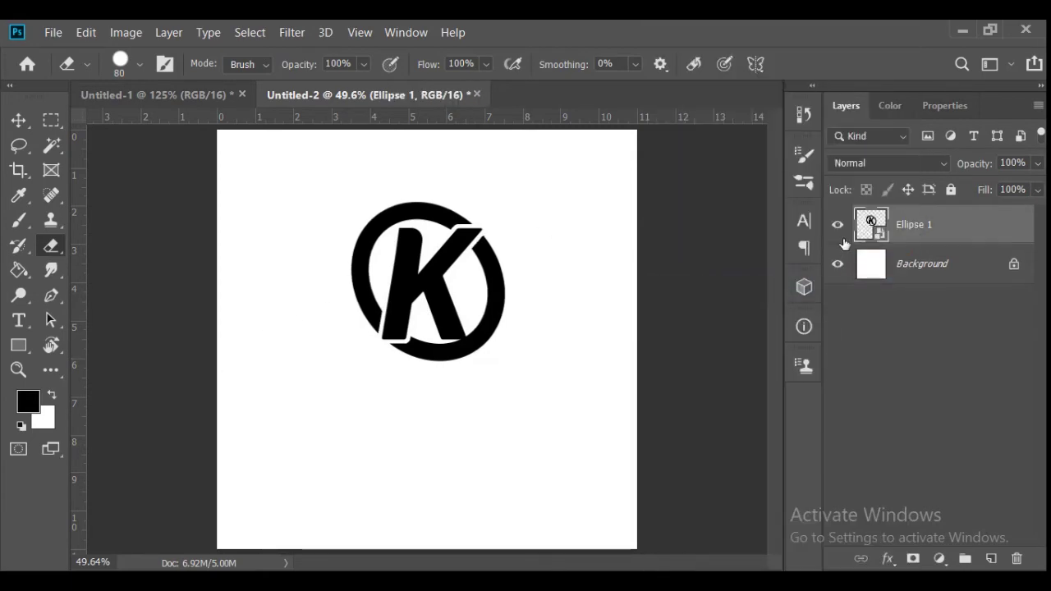
Step: Rasterize the combined Ellipse 1 smart object and scale the K logo up to about 119%
{"action": "right_click", "coordinate": [869, 222]}
{"action": "right_click", "coordinate": [934, 220]}
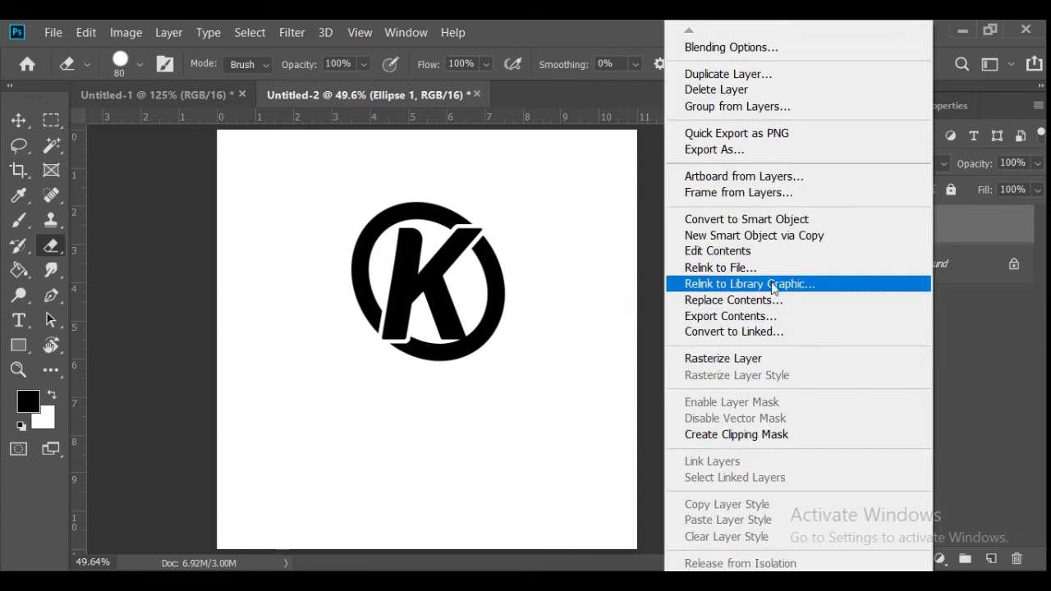
{"action": "left_click", "coordinate": [746, 359]}
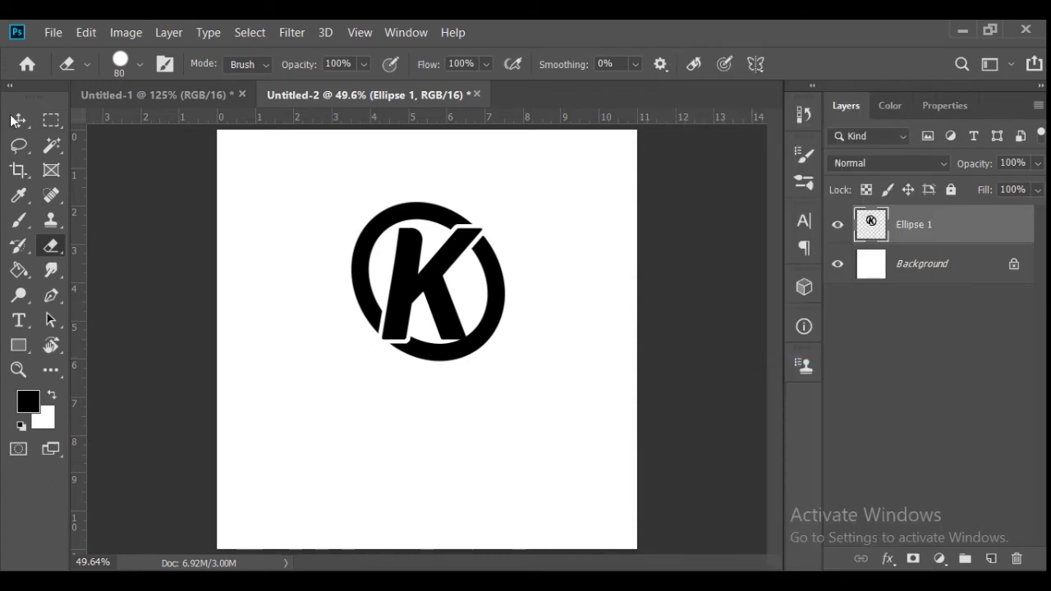
{"action": "left_click", "coordinate": [15, 120]}
{"action": "key", "text": "ctrl+t"}
{"action": "left_click_drag", "start_coordinate": [427, 363], "coordinate": [427, 395]}
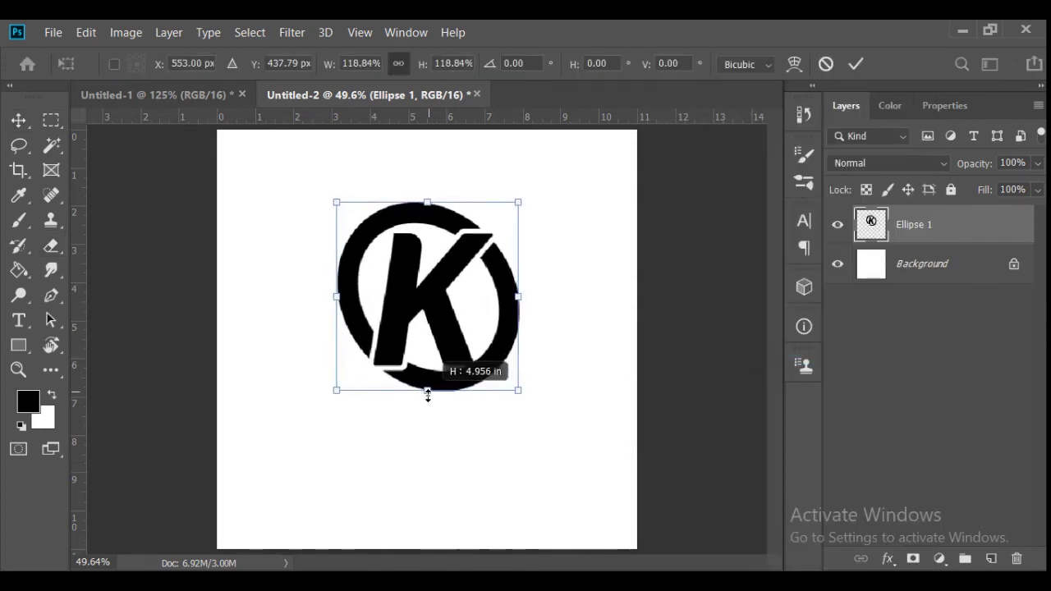
{"action": "left_click", "coordinate": [856, 64]}
Step: Add a gradient overlay to the K logo and set the gradient's starting color stop to dark purple 4e046a
{"action": "left_click", "coordinate": [895, 560]}
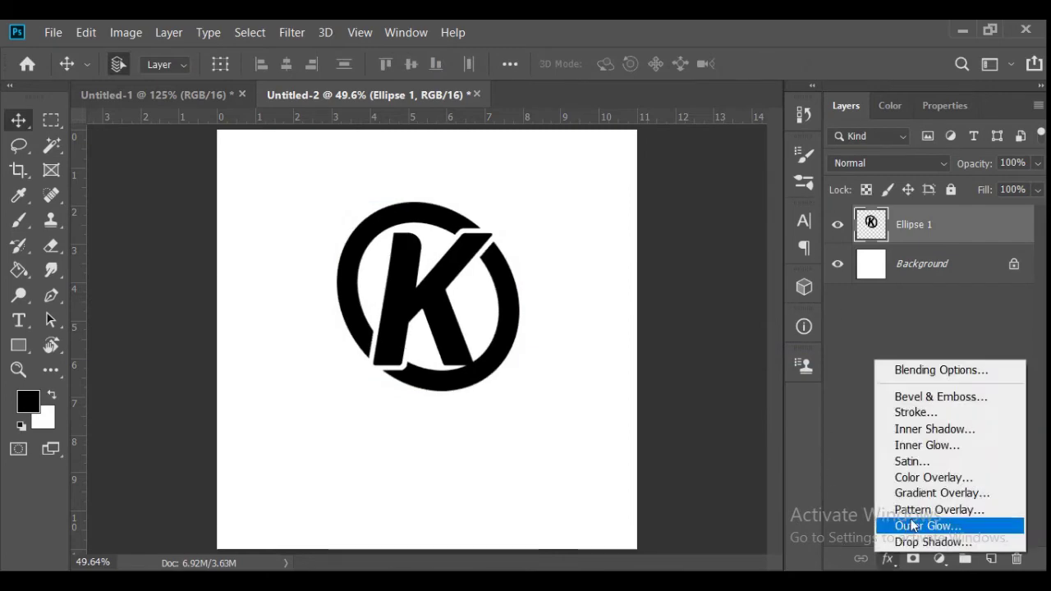
{"action": "left_click", "coordinate": [911, 491]}
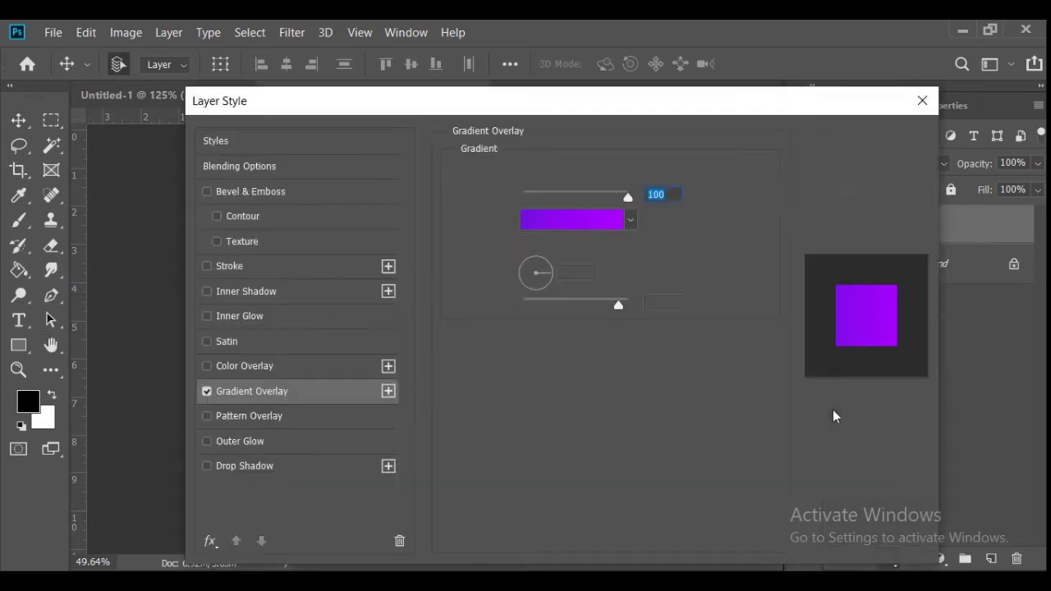
{"action": "left_click_drag", "start_coordinate": [636, 101], "coordinate": [1010, 86]}
{"action": "left_click", "coordinate": [946, 207]}
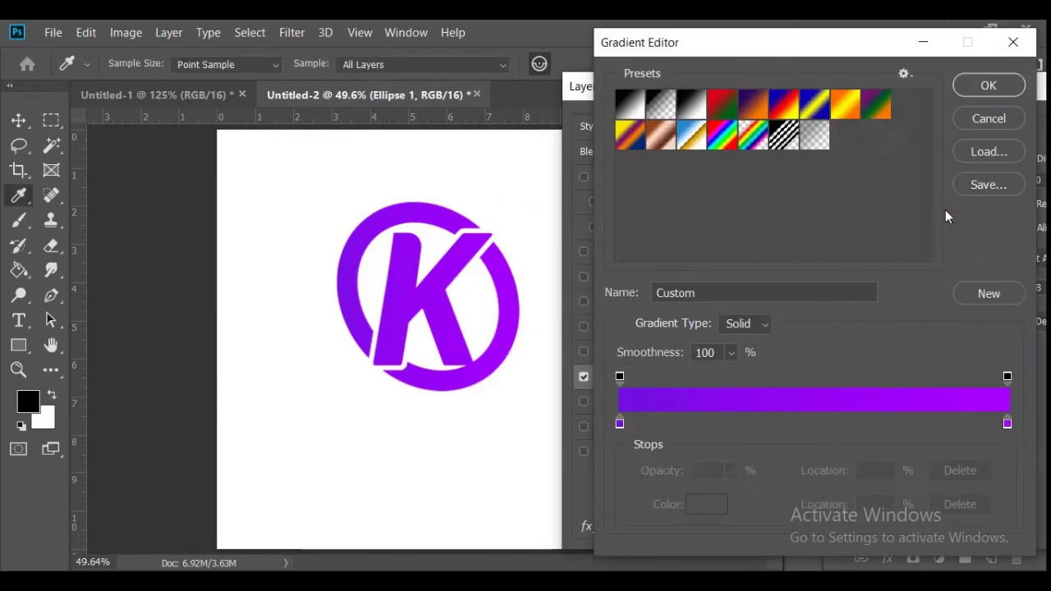
{"action": "double_click", "coordinate": [620, 424]}
{"action": "type", "text": "550ba9"}
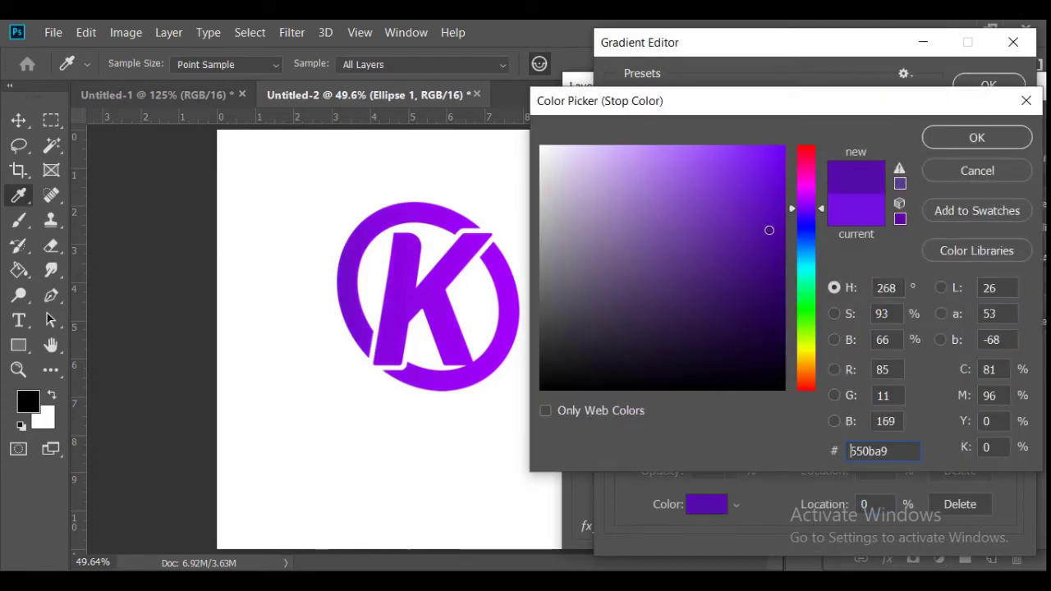
{"action": "mouse_move", "coordinate": [792, 209]}
{"action": "left_mouse_down"}
{"action": "mouse_move", "coordinate": [791, 189]}
{"action": "mouse_move", "coordinate": [792, 199]}
{"action": "left_mouse_up"}
{"action": "left_click", "coordinate": [778, 287]}
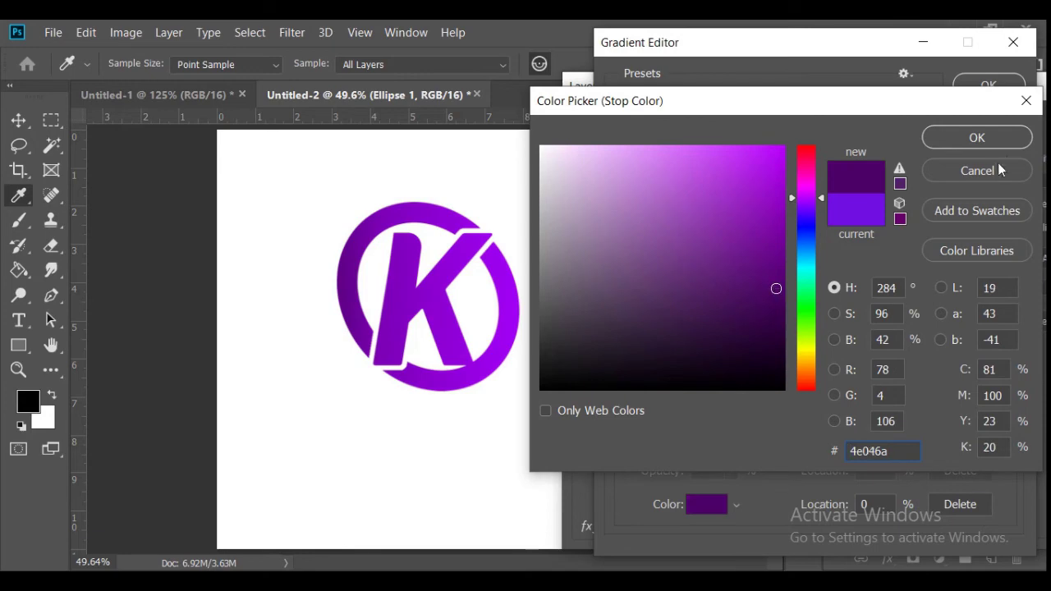
{"action": "left_click", "coordinate": [1001, 142]}
Step: Set the gradient's end color stop to blue 03a9e6 and adjust the color midpoint, then accept the gradient
{"action": "left_click_drag", "start_coordinate": [1000, 425], "coordinate": [1016, 397]}
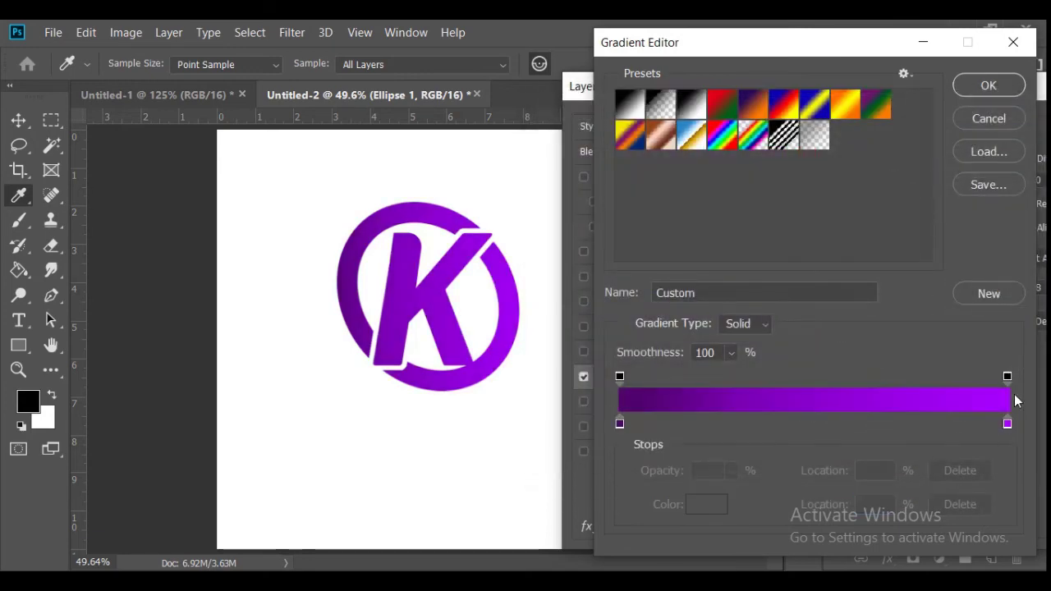
{"action": "double_click", "coordinate": [1008, 424]}
{"action": "left_click_drag", "start_coordinate": [791, 205], "coordinate": [790, 189]}
{"action": "left_click", "coordinate": [779, 178]}
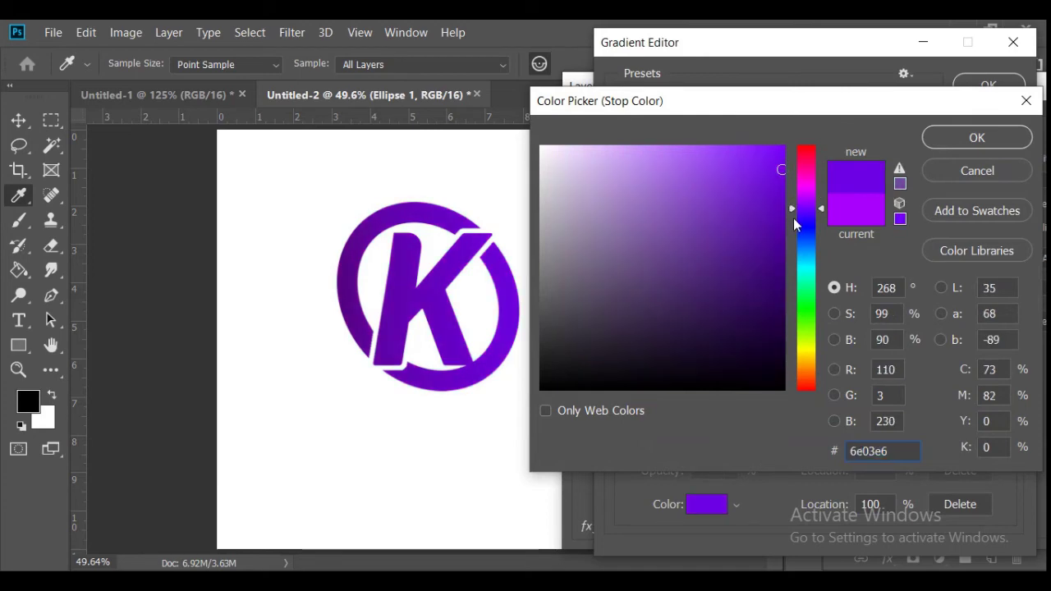
{"action": "left_click_drag", "start_coordinate": [789, 205], "coordinate": [791, 258]}
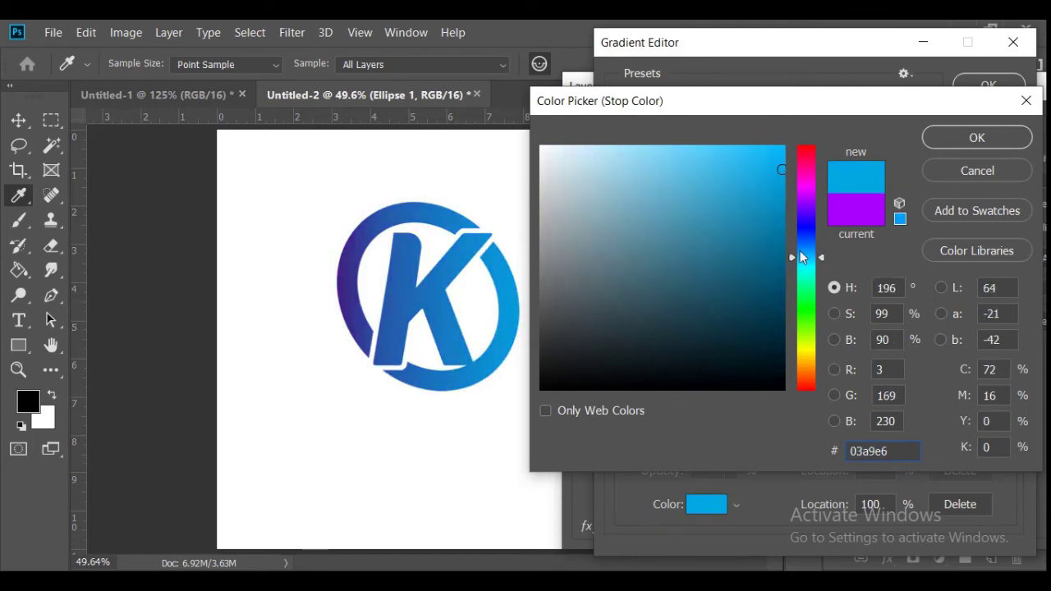
{"action": "left_click", "coordinate": [994, 145]}
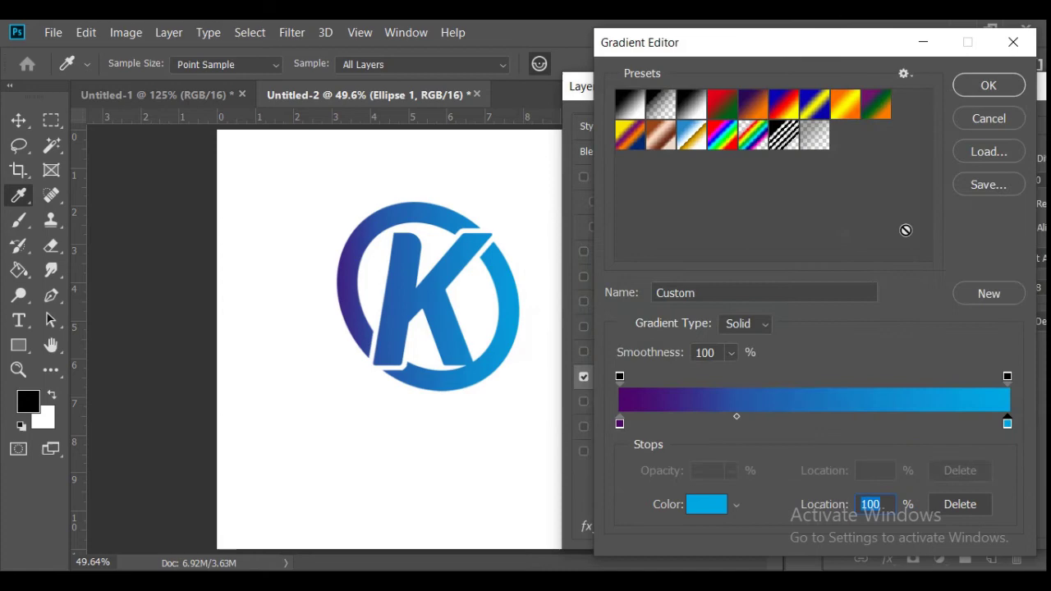
{"action": "left_click", "coordinate": [750, 419]}
{"action": "left_click_drag", "start_coordinate": [790, 418], "coordinate": [773, 415]}
{"action": "left_click", "coordinate": [985, 91]}
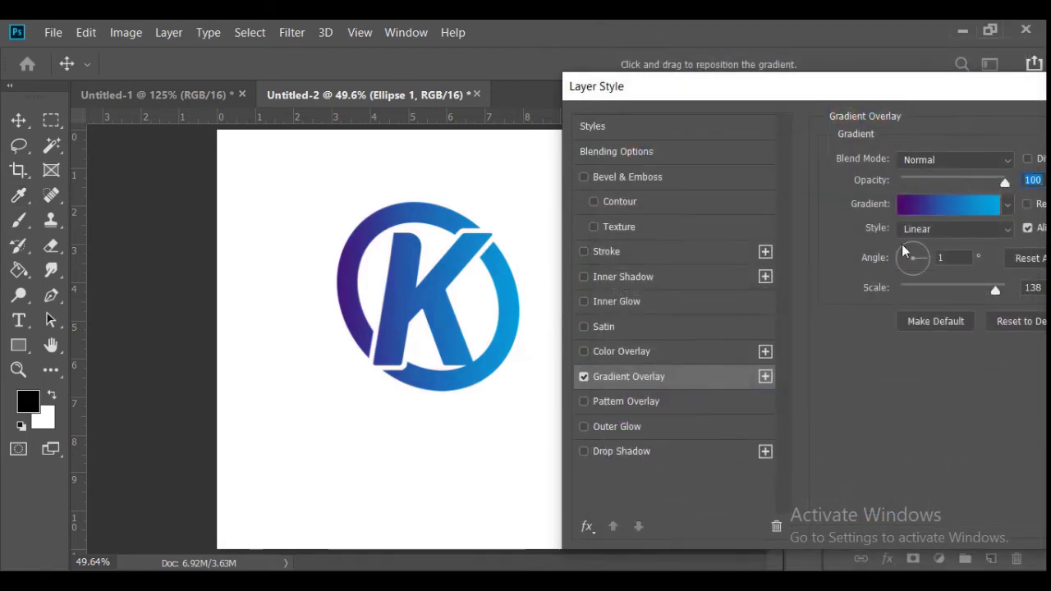
Step: Set the logo's gradient overlay angle to -23° and scale to 150%, and apply the layer style
{"action": "left_click_drag", "start_coordinate": [913, 257], "coordinate": [931, 271]}
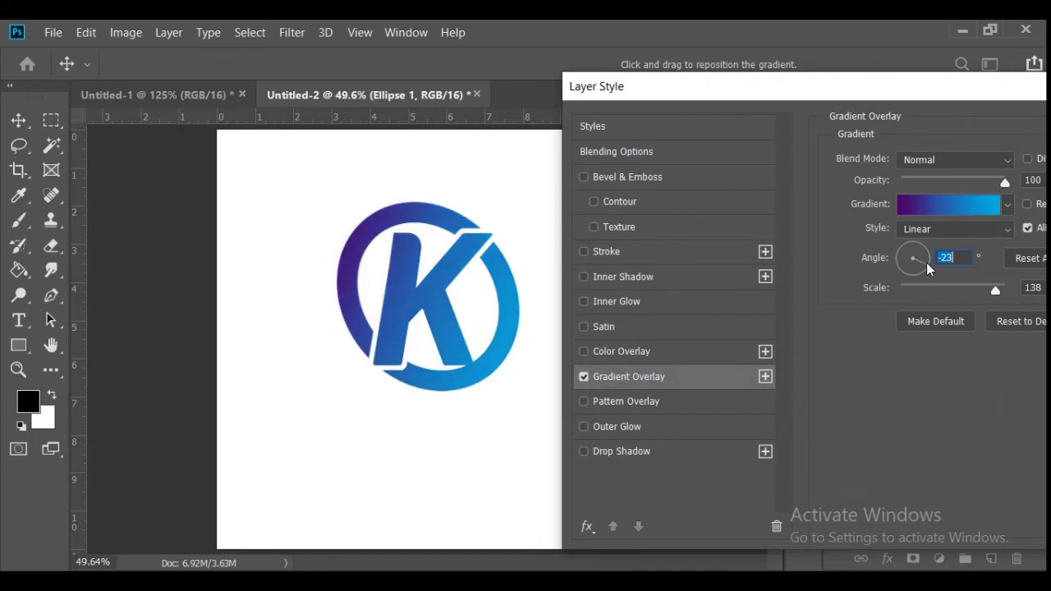
{"action": "left_click_drag", "start_coordinate": [995, 290], "coordinate": [1017, 293]}
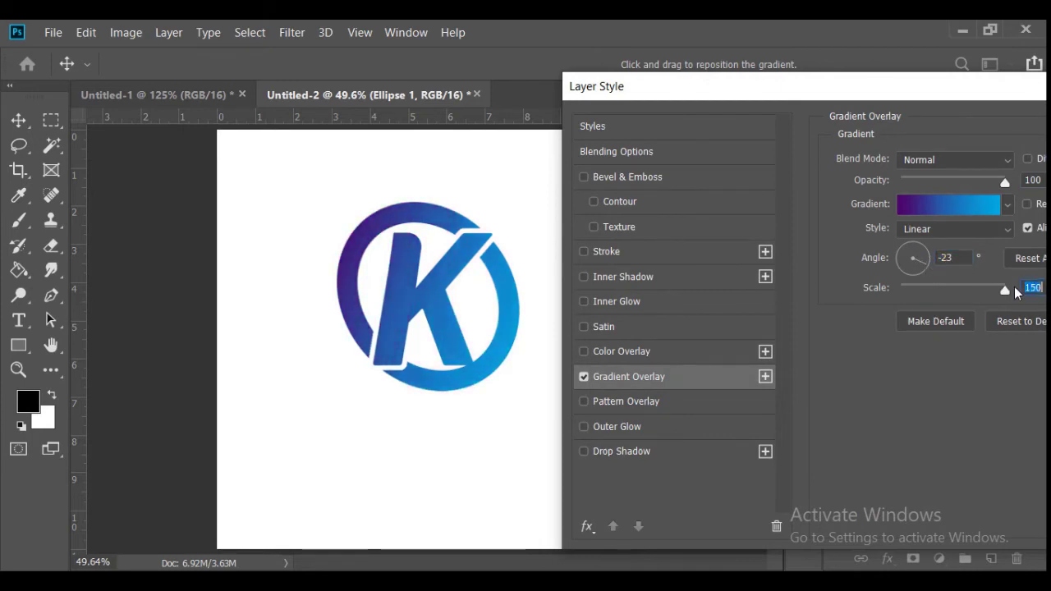
{"action": "left_click_drag", "start_coordinate": [805, 89], "coordinate": [474, 87]}
{"action": "left_click", "coordinate": [880, 129]}
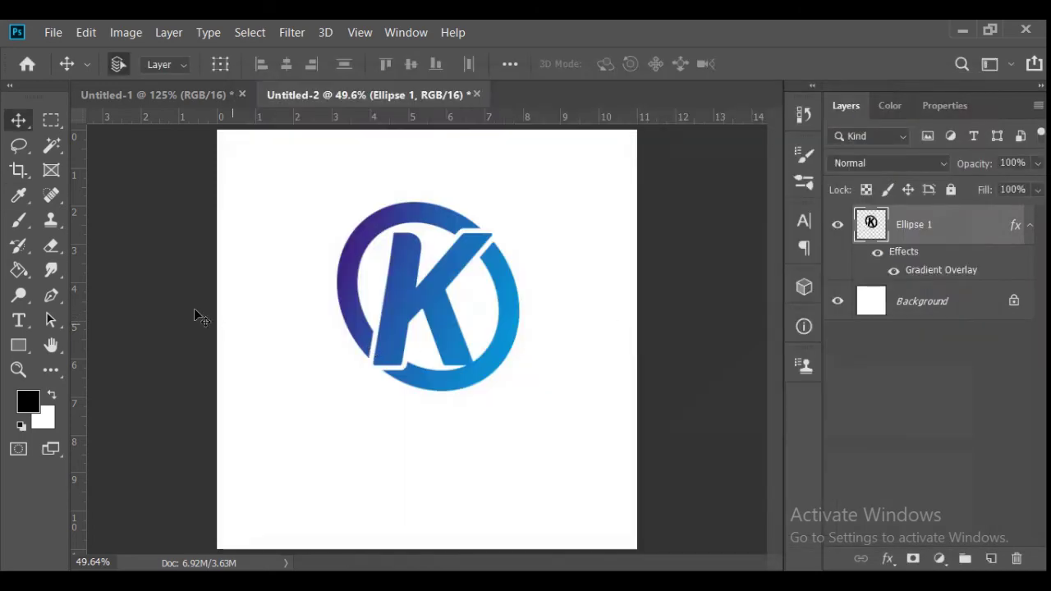
Step: Add the text BRAND NAME below the K logo and set its size to 120 pt
{"action": "left_click", "coordinate": [23, 320]}
{"action": "left_click", "coordinate": [418, 436]}
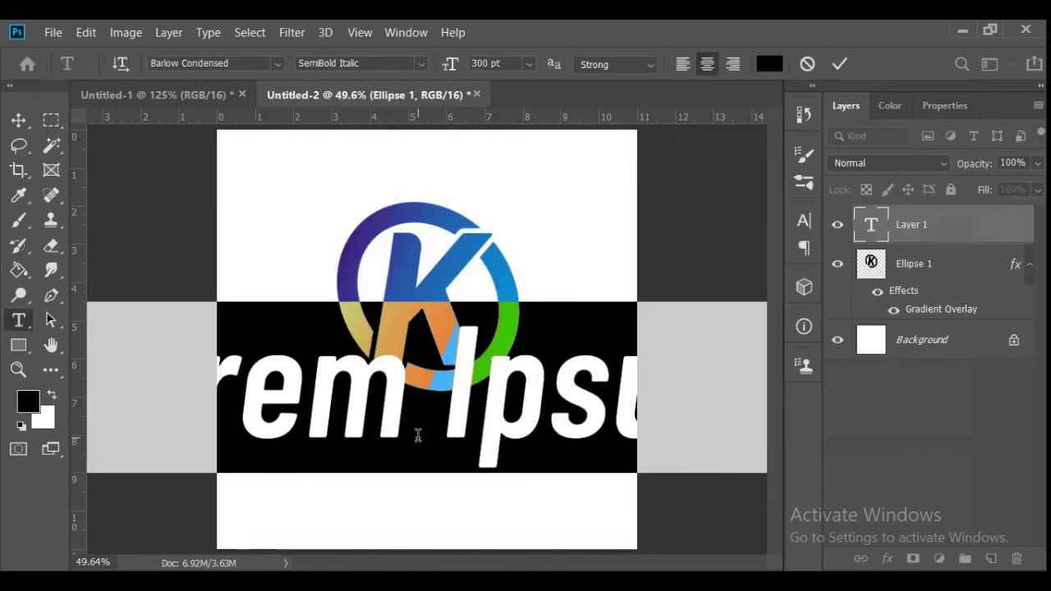
{"action": "key", "text": "BackSpace"}
{"action": "type", "text": "B"}
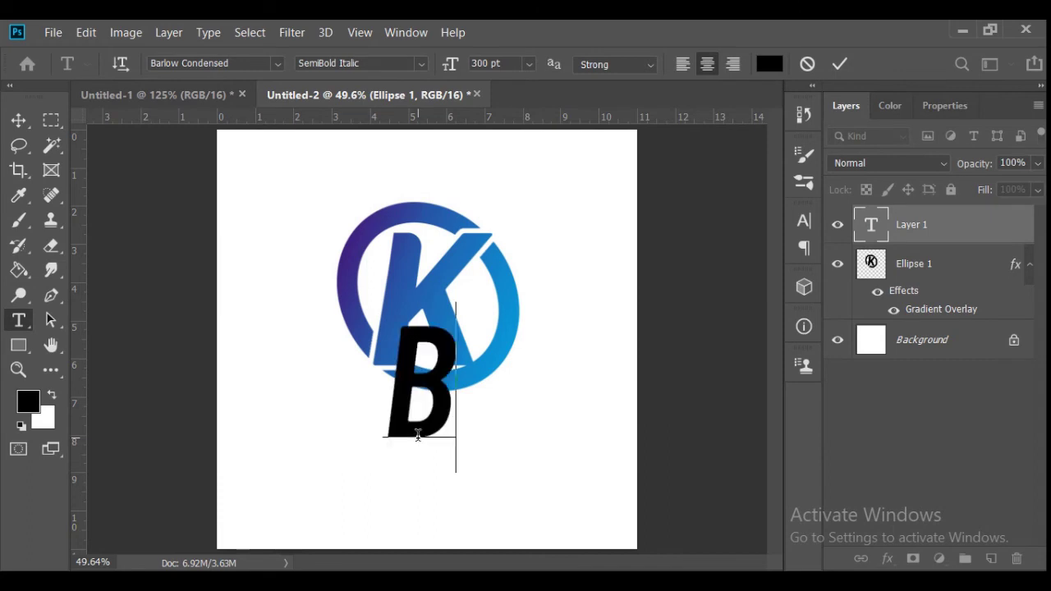
{"action": "type", "text": "RAND NAM"}
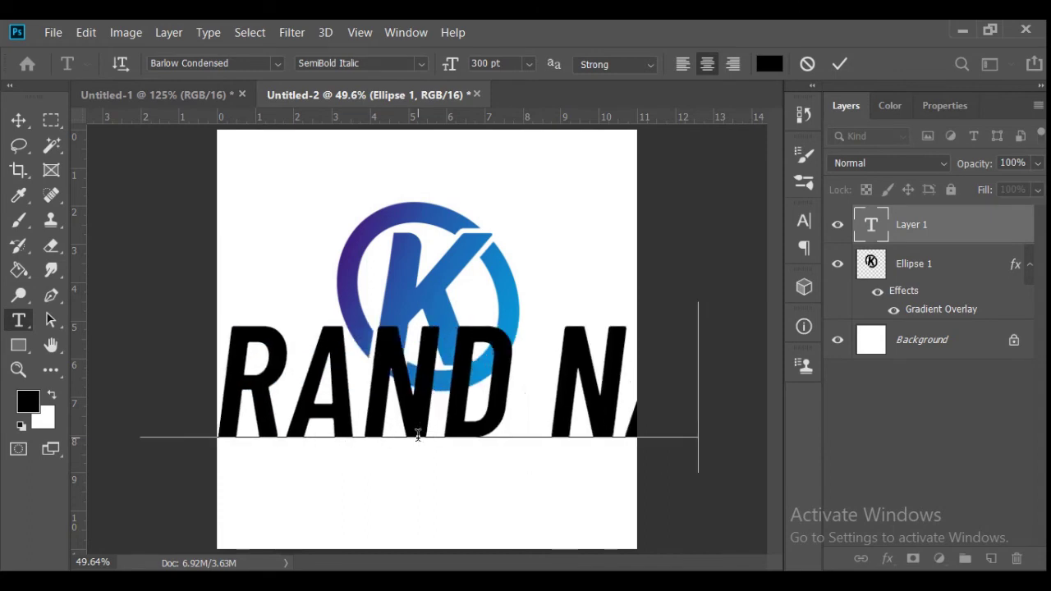
{"action": "triple_click", "coordinate": [425, 419]}
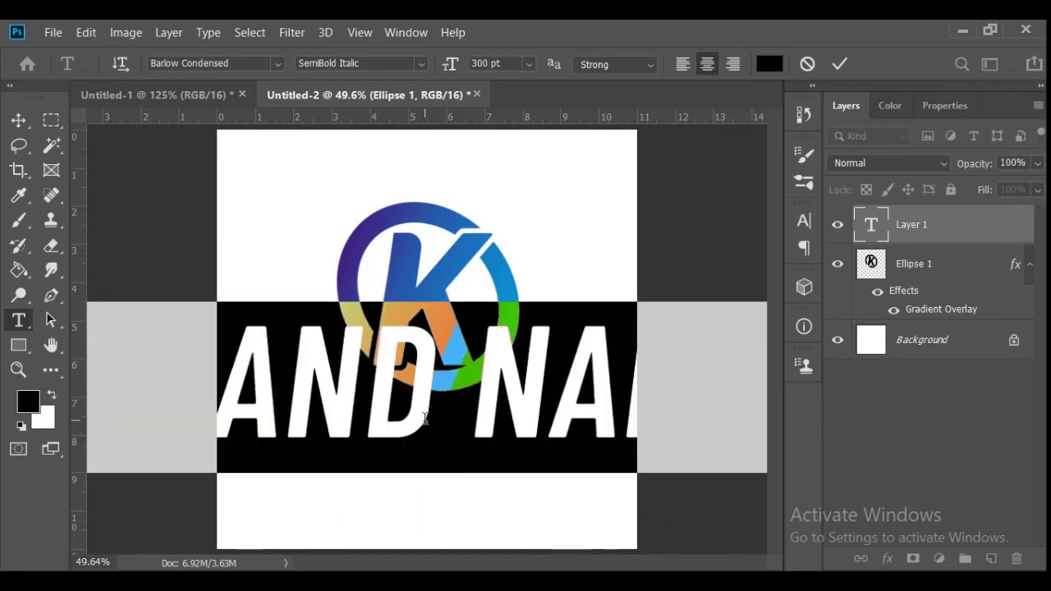
{"action": "left_click", "coordinate": [483, 70]}
{"action": "type", "text": "12"}
{"action": "key", "text": "Return"}
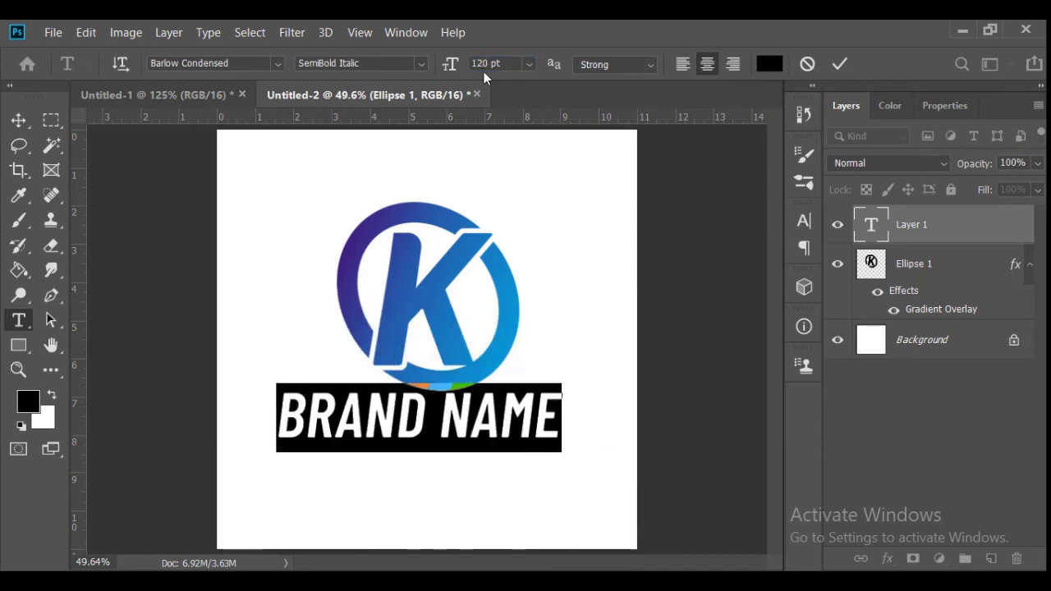
Step: Set the text's font style to ExtraBold, with the word NAME in ExtraBold Italic
{"action": "left_click", "coordinate": [421, 63]}
{"action": "left_click", "coordinate": [328, 300]}
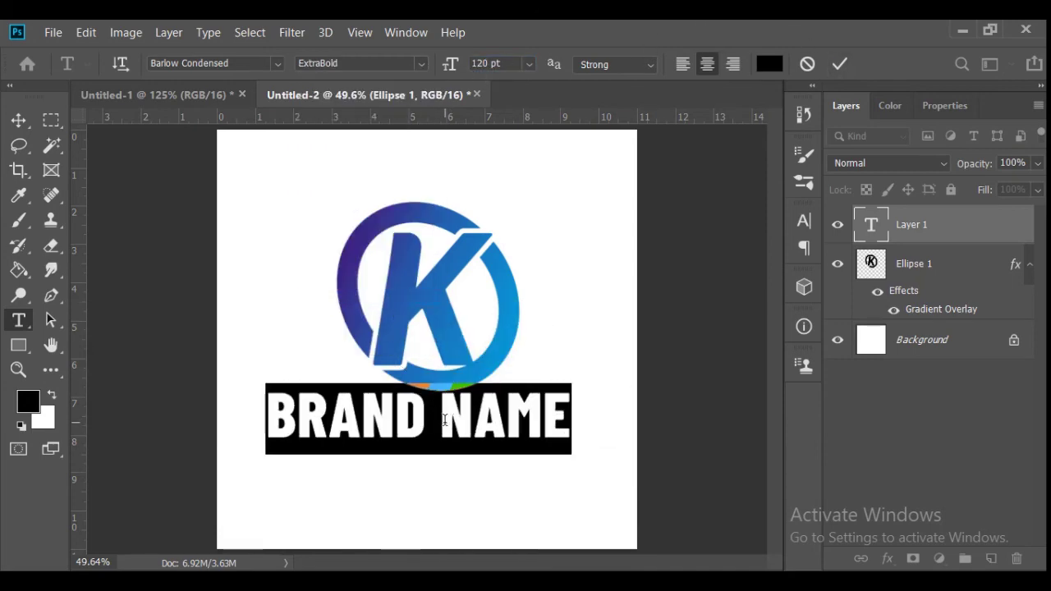
{"action": "left_click_drag", "start_coordinate": [442, 418], "coordinate": [572, 417]}
{"action": "left_click", "coordinate": [422, 63]}
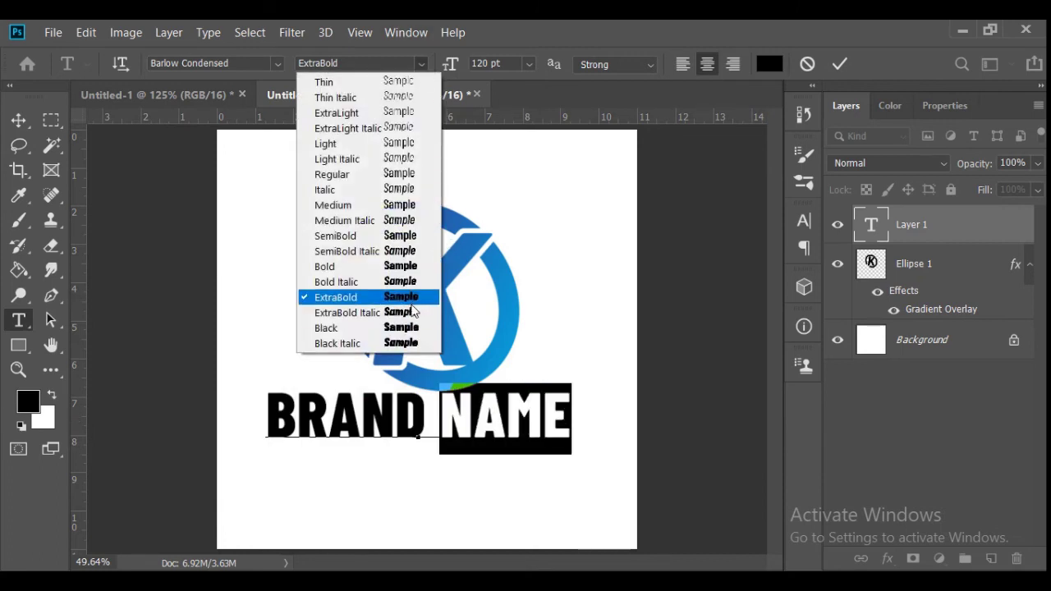
{"action": "left_click", "coordinate": [413, 315]}
{"action": "key", "text": "ctrl+Return"}
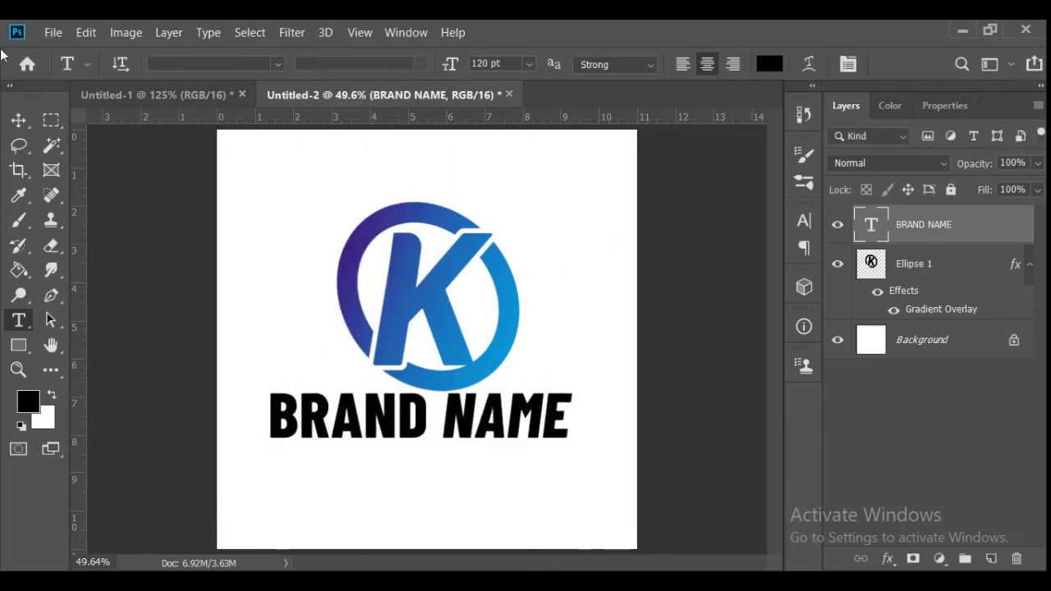
Step: Move BRAND NAME slightly lower beneath the ring and set the word BRAND to the Bold font style
{"action": "key", "text": "v"}
{"action": "left_click_drag", "start_coordinate": [429, 423], "coordinate": [273, 435]}
{"action": "key", "text": "t"}
{"action": "key", "text": "Return"}
{"action": "left_click", "coordinate": [421, 63]}
{"action": "left_click", "coordinate": [409, 266]}
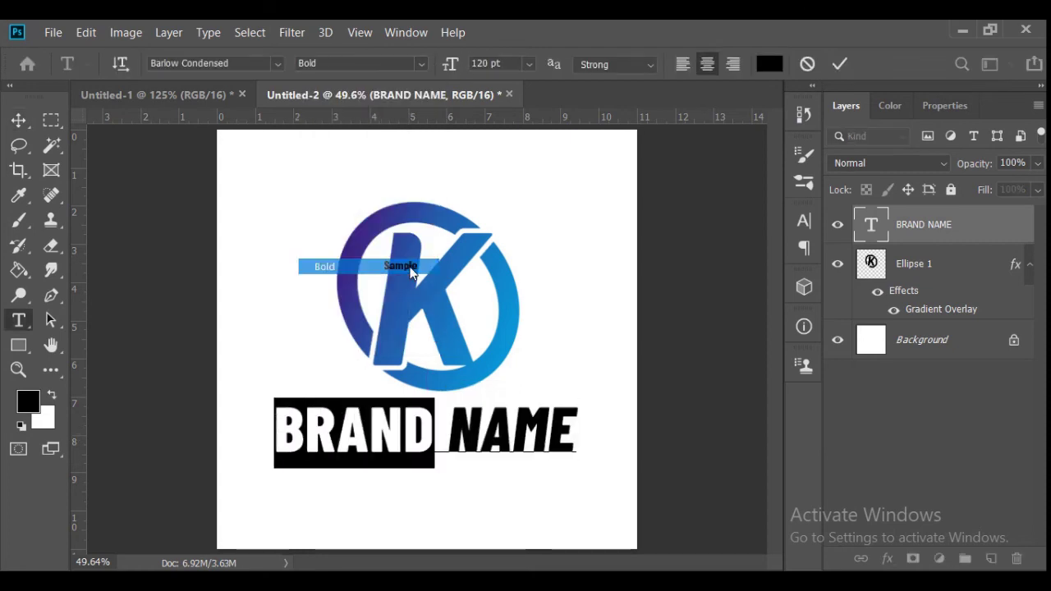
{"action": "key", "text": "ctrl+Return"}
Step: Set the word NAME to the Bold Italic font style and commit the text
{"action": "key", "text": "v"}
{"action": "key", "text": "t"}
{"action": "key", "text": "Return"}
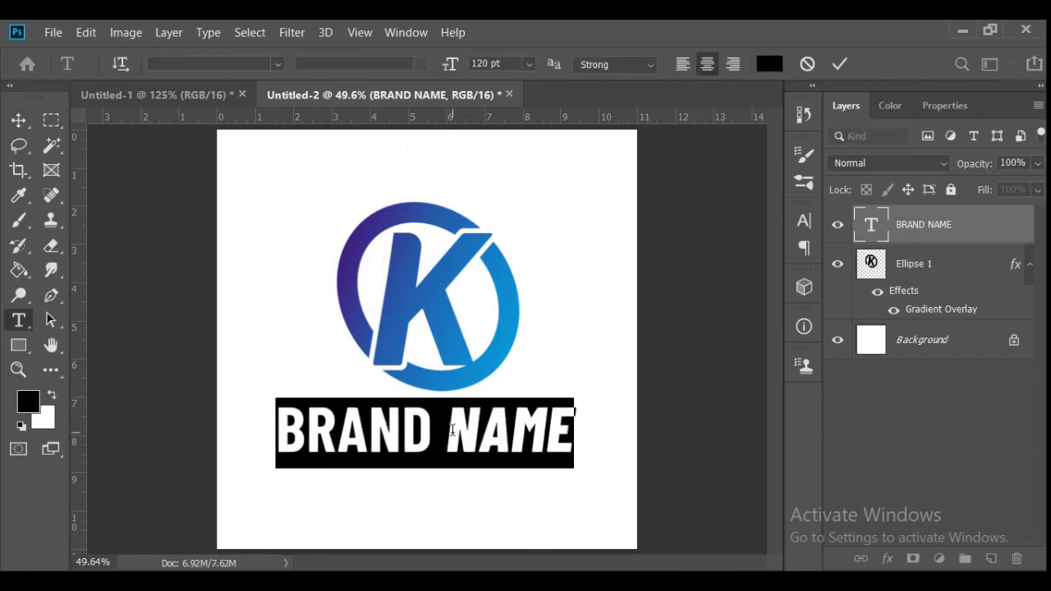
{"action": "left_click_drag", "start_coordinate": [446, 435], "coordinate": [576, 435]}
{"action": "left_click", "coordinate": [421, 63]}
{"action": "left_click", "coordinate": [410, 281]}
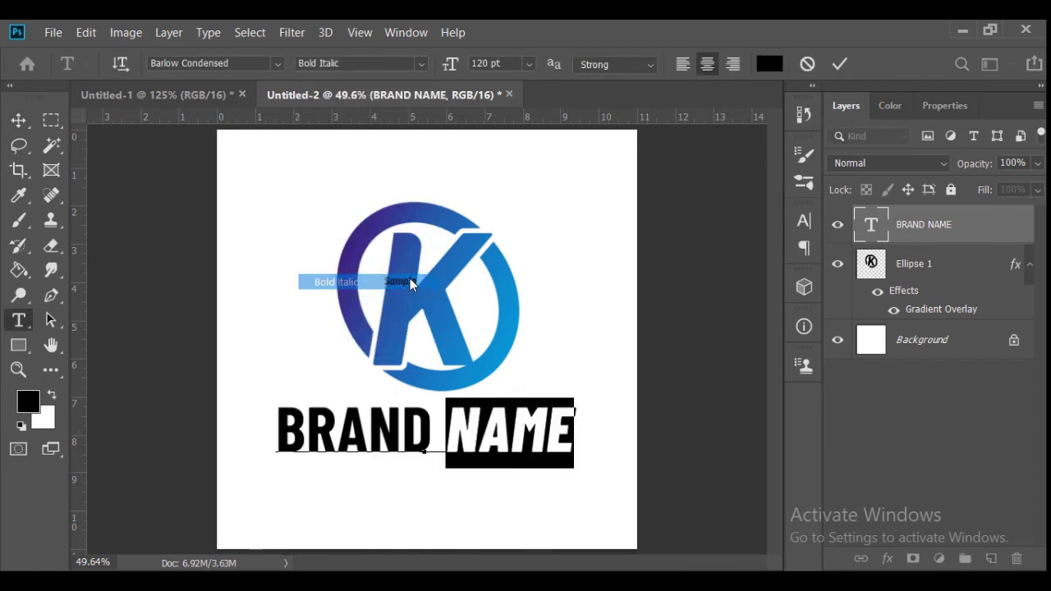
{"action": "left_click", "coordinate": [839, 64]}
Step: Tighten the letter tracking of the whole BRAND NAME text
{"action": "key", "text": "v"}
{"action": "key", "text": "t"}
{"action": "key", "text": "Return"}
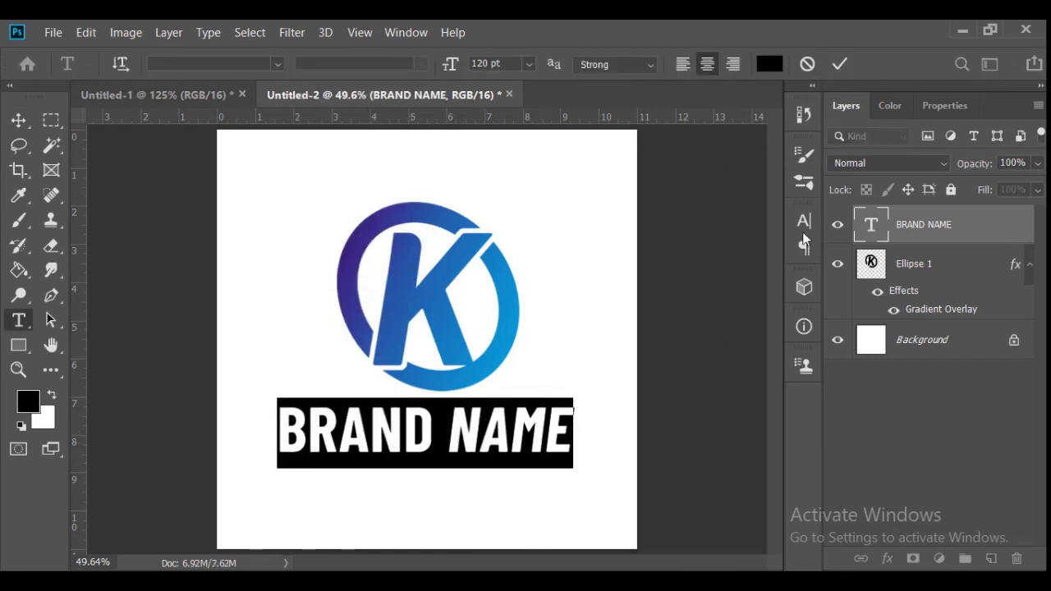
{"action": "left_click", "coordinate": [804, 220]}
{"action": "left_click_drag", "start_coordinate": [708, 293], "coordinate": [700, 294]}
{"action": "left_click", "coordinate": [749, 213]}
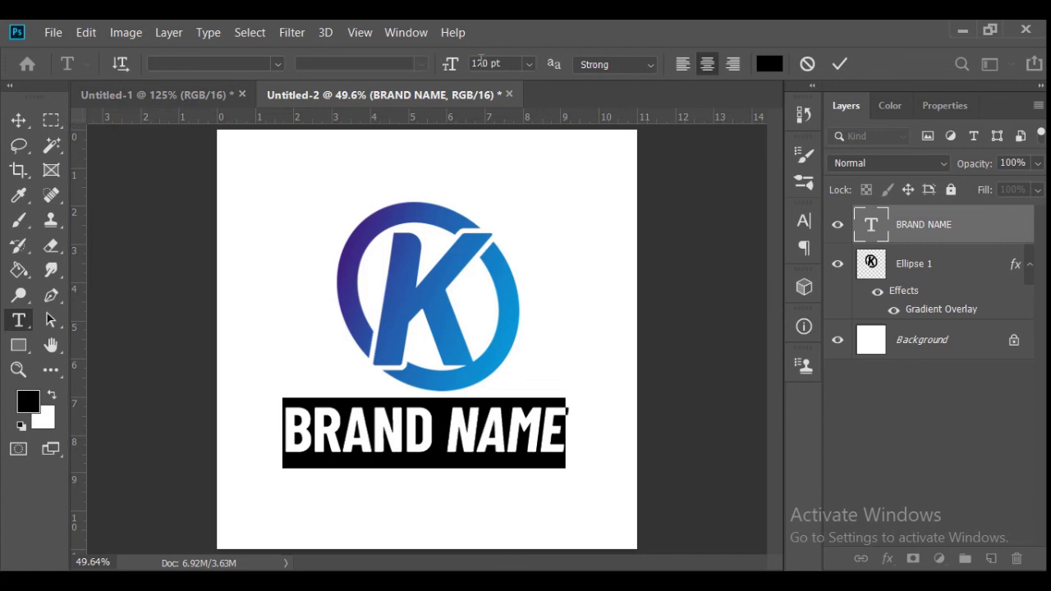
Step: Set the BRAND NAME text size to 150 pt and move it down slightly to clear the ring
{"action": "type", "text": "150"}
{"action": "key", "text": "Return"}
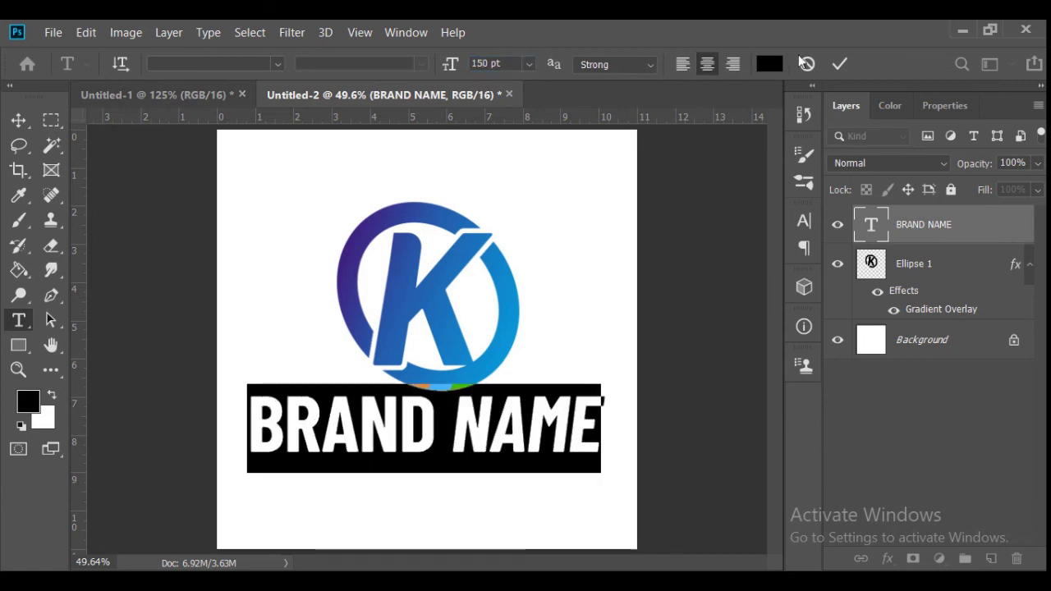
{"action": "left_click", "coordinate": [840, 63]}
{"action": "left_click_drag", "start_coordinate": [520, 434], "coordinate": [519, 443]}
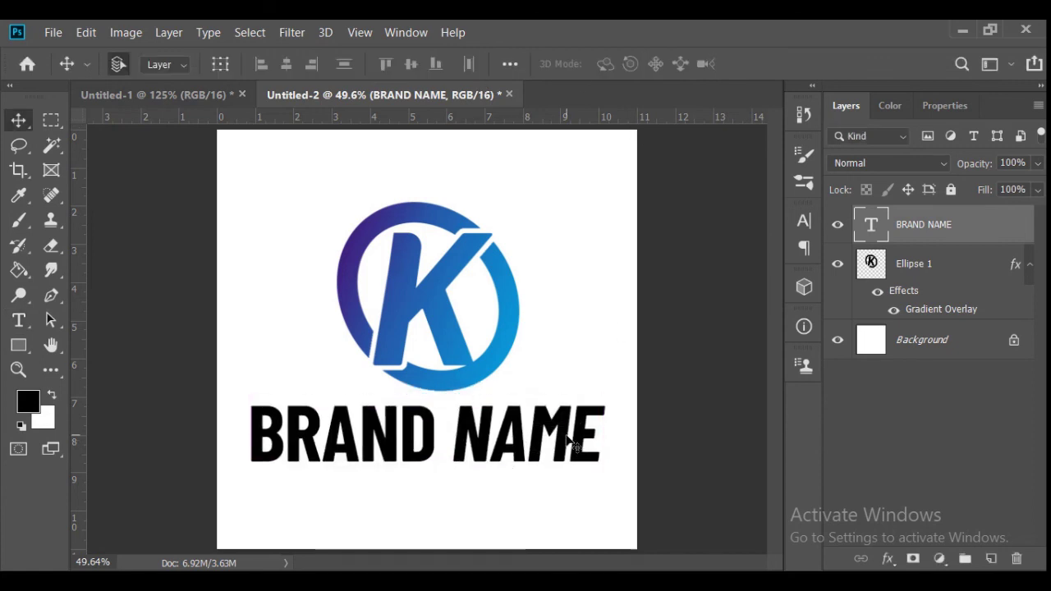
Step: Apply the purple-to-blue gradient overlay to the BRAND NAME text with an angle of 1°
{"action": "left_click", "coordinate": [887, 558]}
{"action": "left_click", "coordinate": [917, 497]}
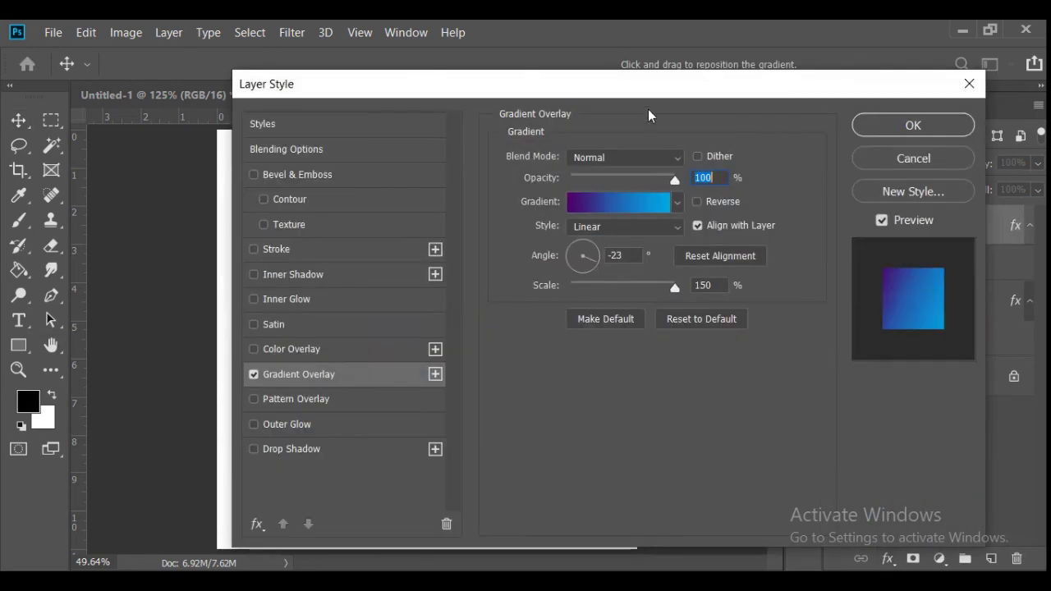
{"action": "left_click_drag", "start_coordinate": [648, 90], "coordinate": [1044, 167]}
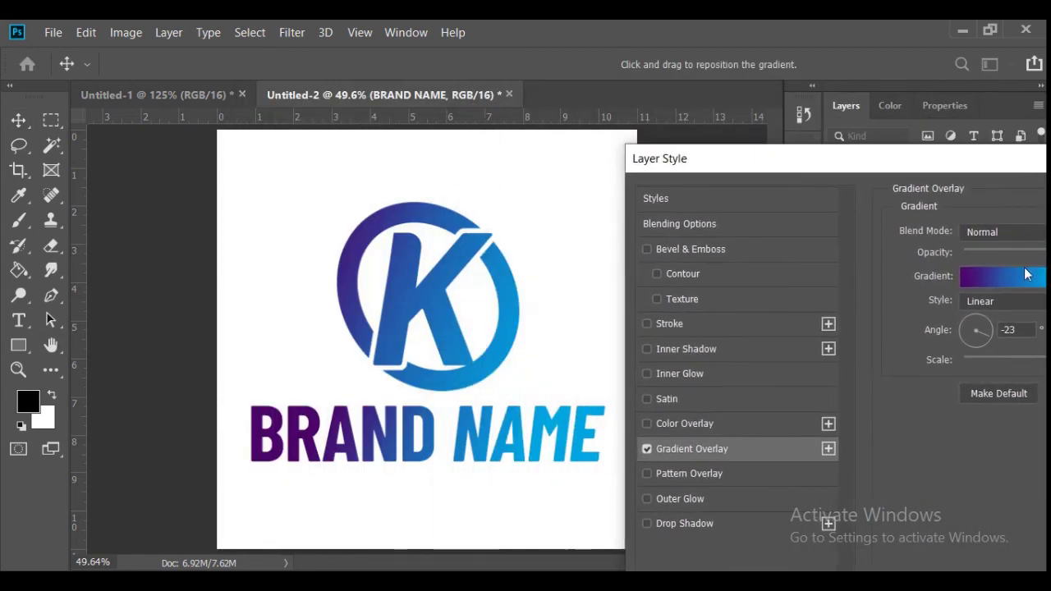
{"action": "left_click", "coordinate": [988, 327]}
{"action": "type", "text": "1"}
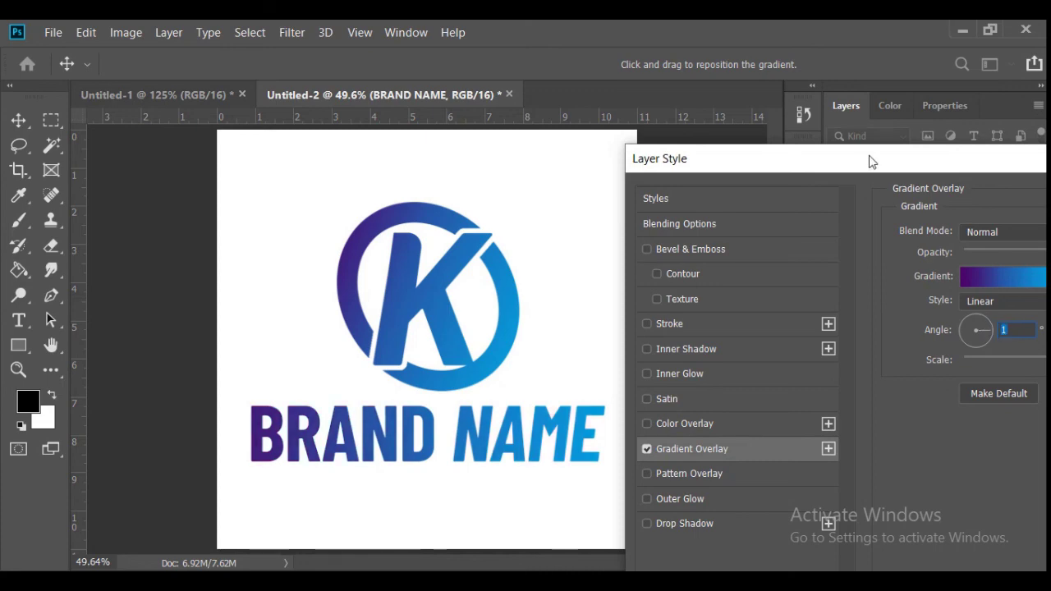
{"action": "left_click_drag", "start_coordinate": [854, 168], "coordinate": [250, 197]}
{"action": "left_click", "coordinate": [695, 218]}
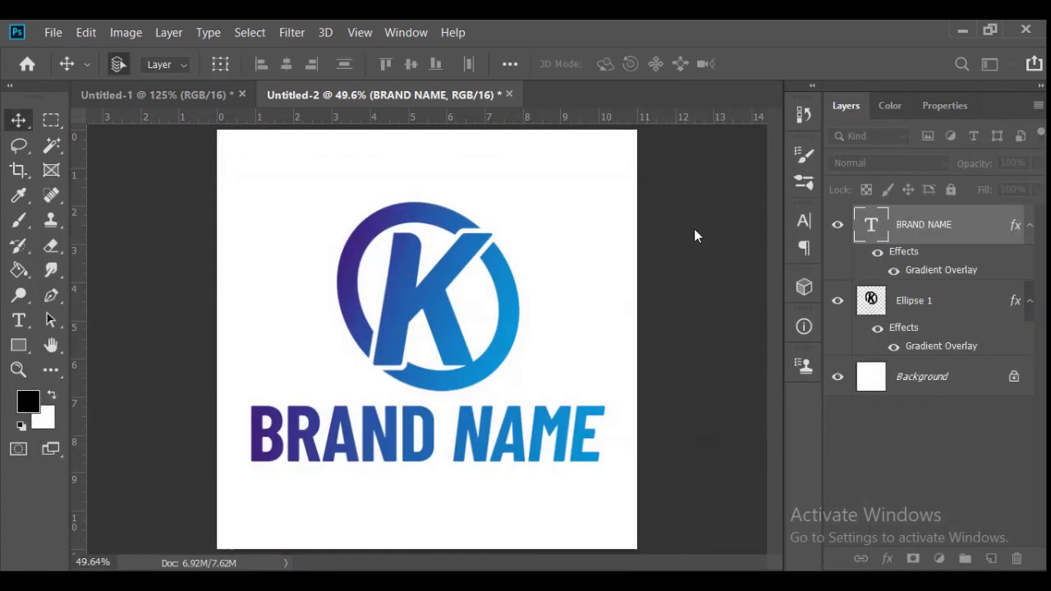
Step: Unlock the Background layer and center the BRAND NAME text and the K logo horizontally on it
{"action": "left_click", "coordinate": [1014, 376]}
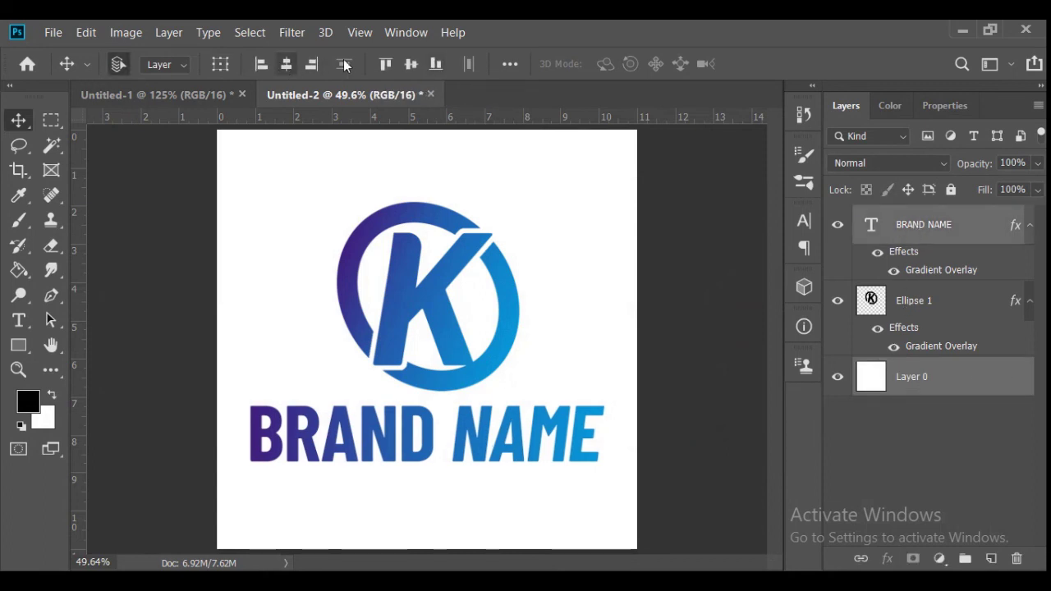
{"action": "left_click", "coordinate": [924, 225], "text": "ctrl"}
{"action": "left_click", "coordinate": [900, 305], "text": "ctrl"}
{"action": "left_click", "coordinate": [293, 68]}
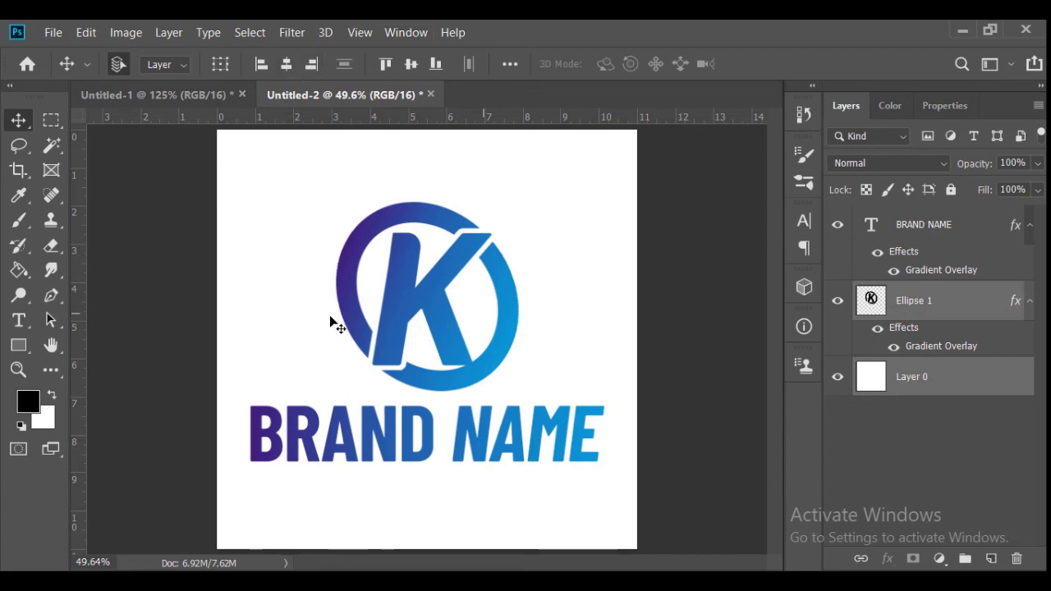
{"action": "left_click", "coordinate": [892, 441]}
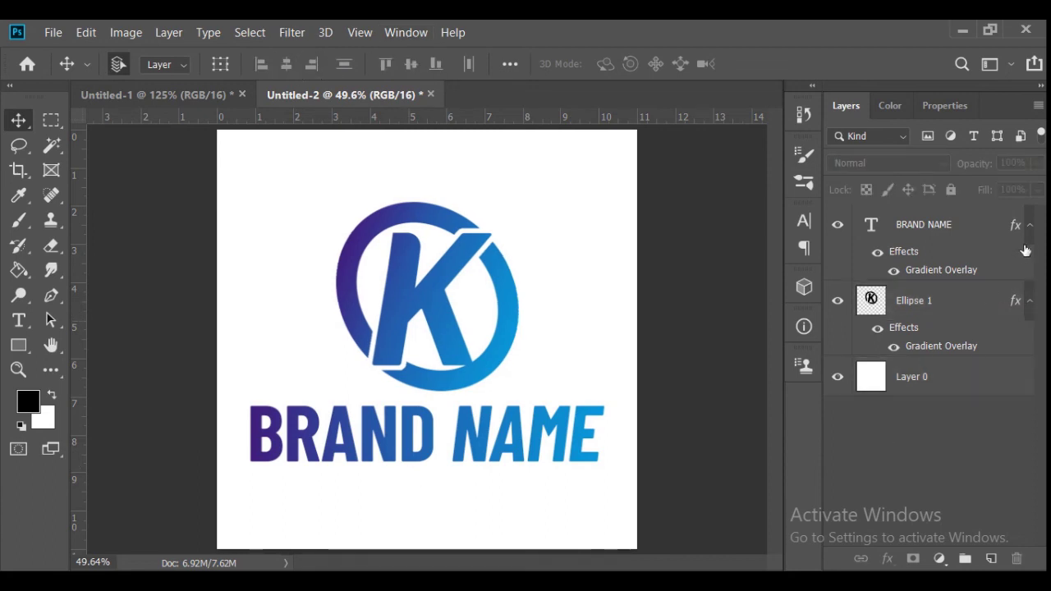